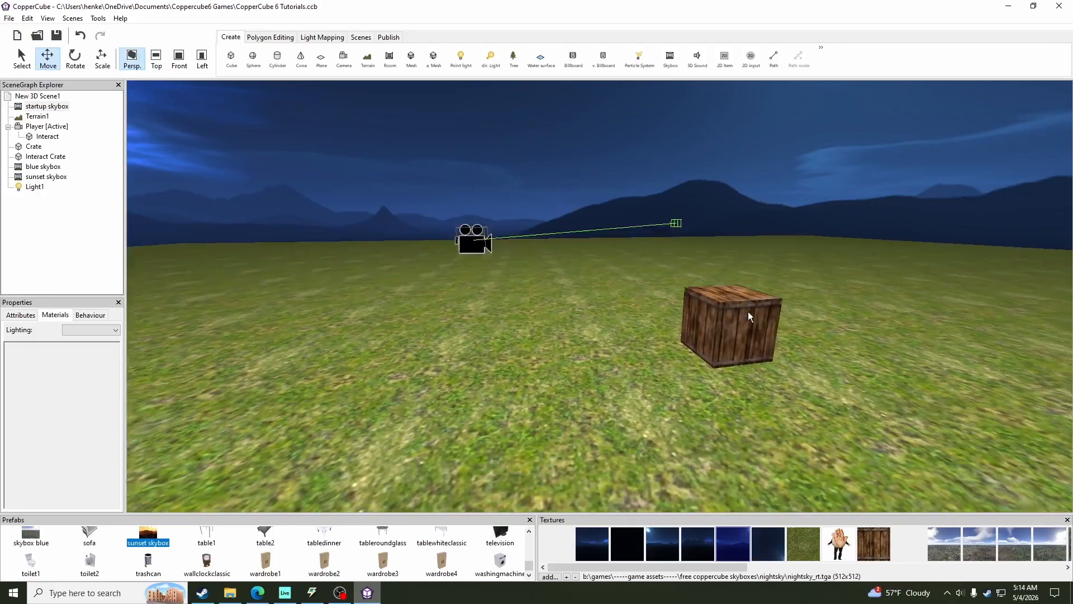
Test-run the game, walk up to the wooden crate, trigger its interaction, and return to the editor
{"action": "left_click_drag", "start_coordinate": [622, 196], "coordinate": [629, 207]}
{"action": "left_click", "coordinate": [629, 206]}
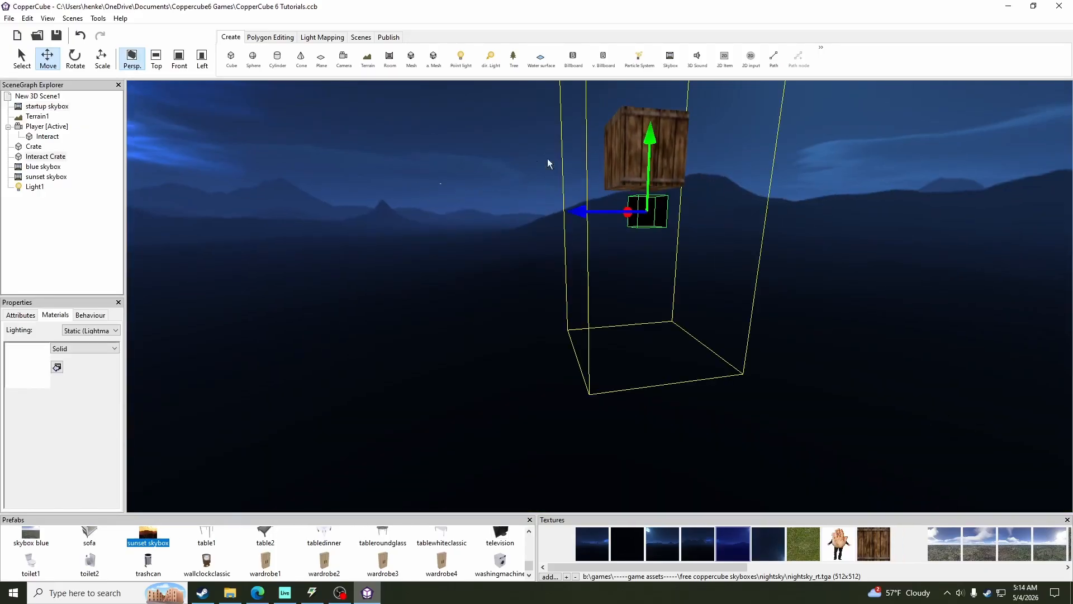
{"action": "middle_click_drag", "start_coordinate": [548, 158], "coordinate": [565, 231]}
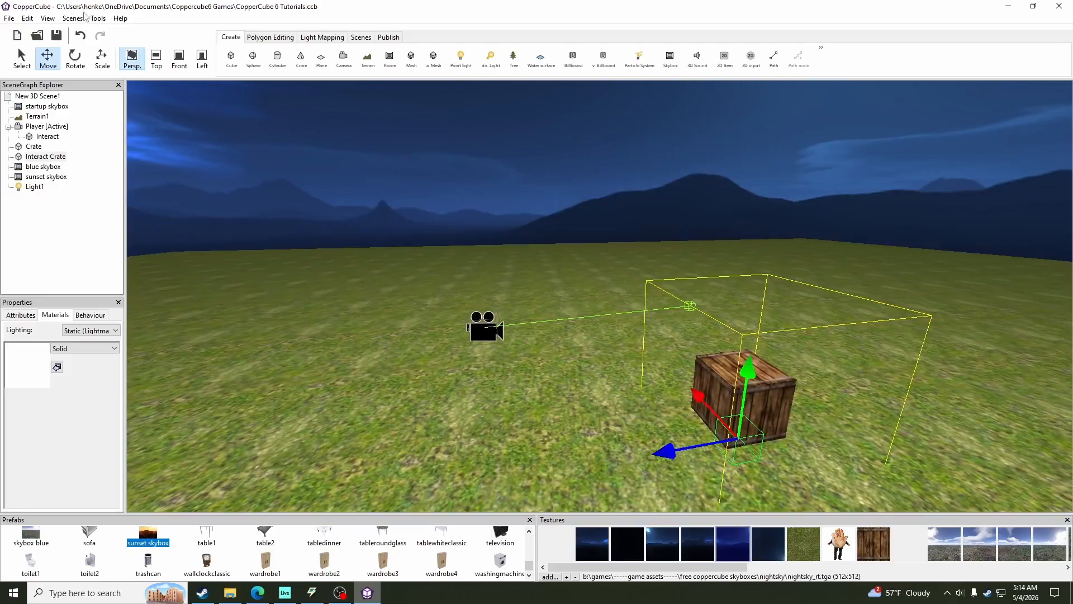
{"action": "left_click", "coordinate": [98, 18]}
{"action": "left_click", "coordinate": [109, 31]}
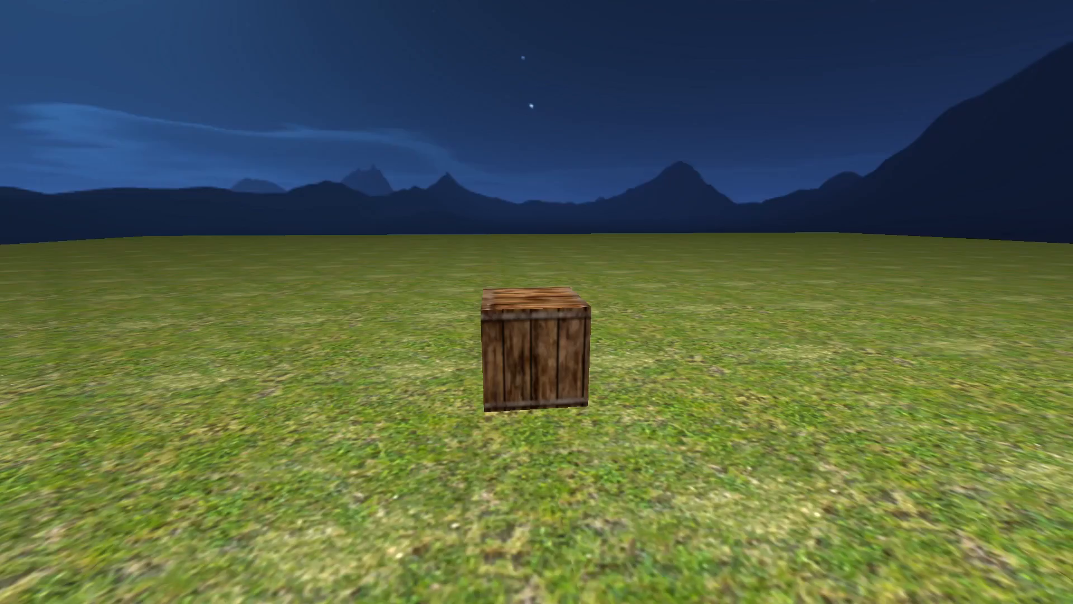
{"action": "key", "text": "w"}
{"action": "key", "text": "e"}
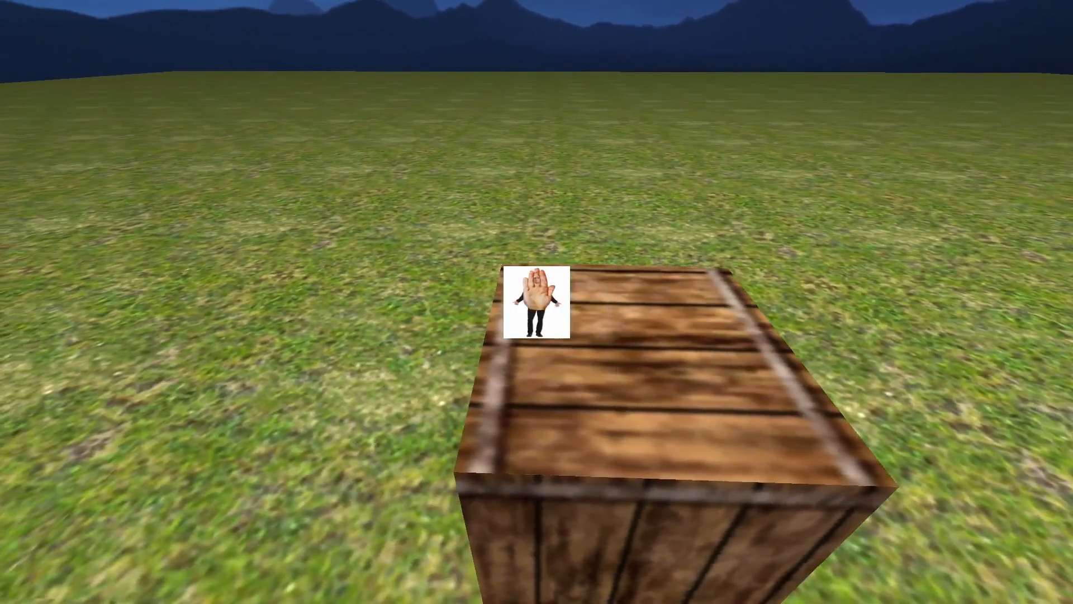
{"action": "key", "text": "e"}
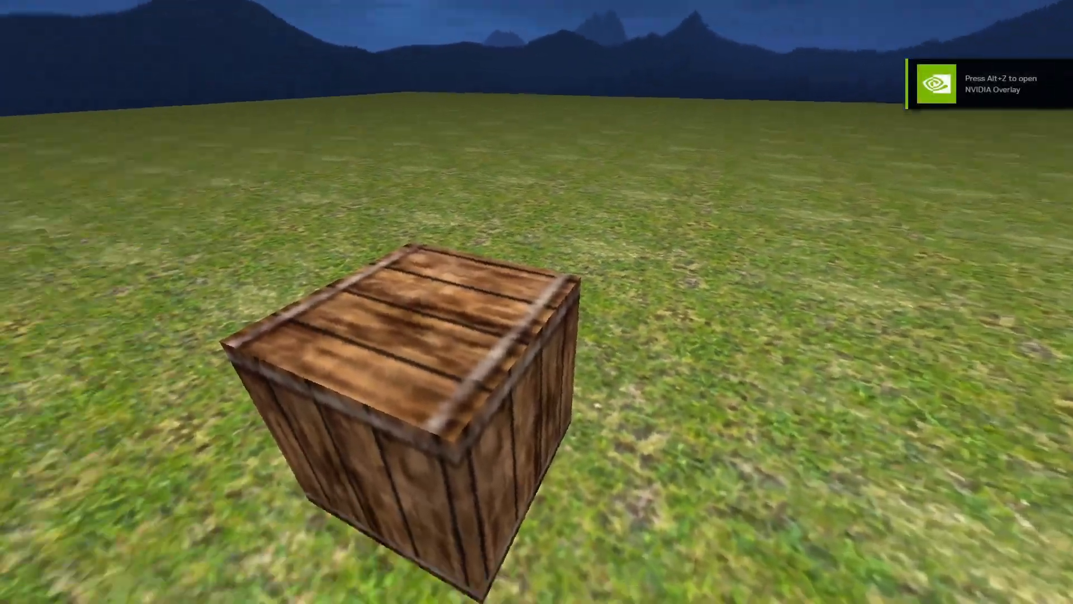
{"action": "key", "text": "Escape"}
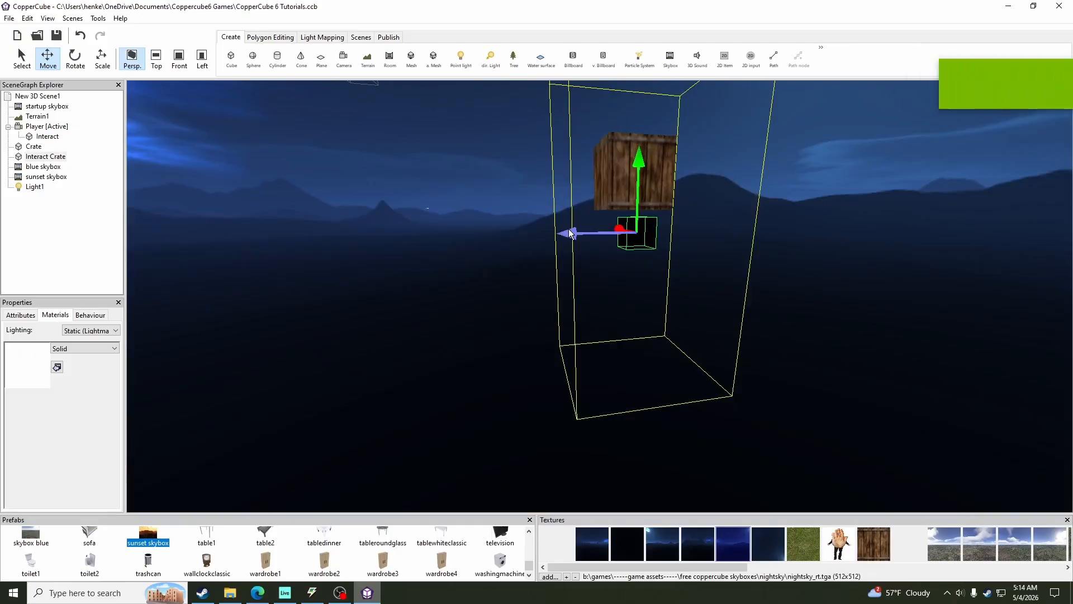
Duplicate the Interact Crate object and move the copy onto open ground away from the wooden crate
{"action": "right_click", "coordinate": [54, 157]}
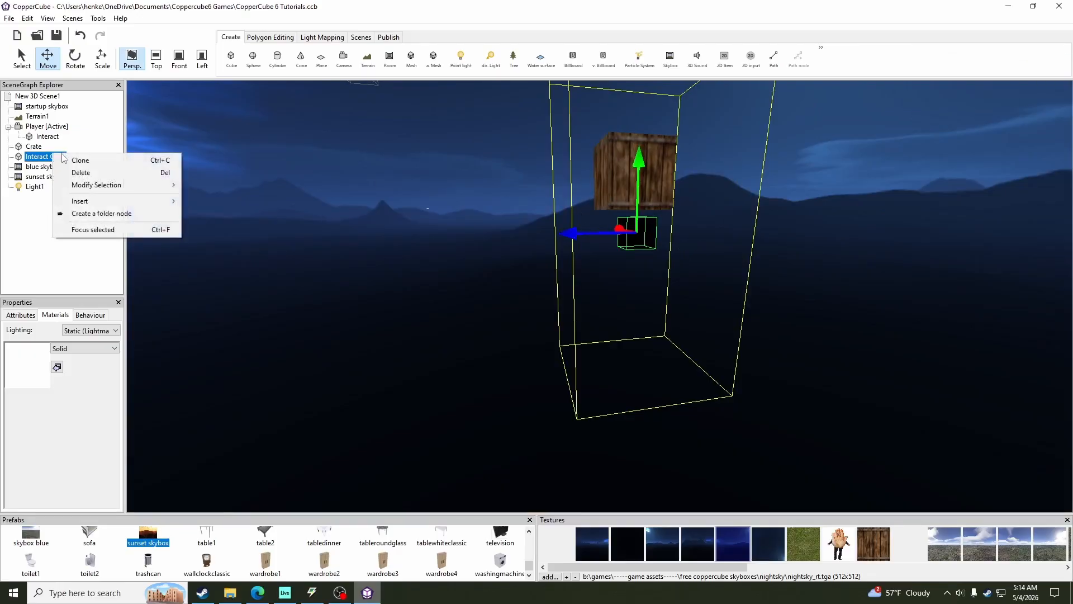
{"action": "left_click", "coordinate": [37, 258]}
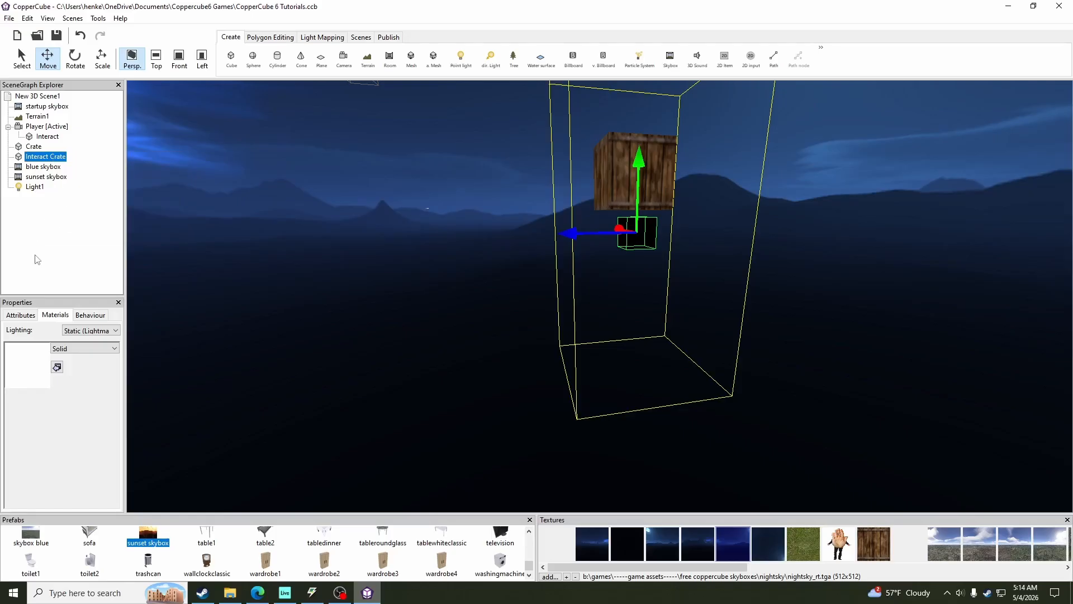
{"action": "key", "text": "ctrl+c"}
{"action": "key", "text": "ctrl+v"}
{"action": "scroll", "coordinate": [531, 196], "scroll_direction": "down", "scroll_amount": 4}
{"action": "middle_click_drag", "start_coordinate": [508, 211], "coordinate": [572, 319]}
{"action": "left_click_drag", "start_coordinate": [595, 356], "coordinate": [452, 362]}
{"action": "right_click_drag", "start_coordinate": [530, 348], "coordinate": [468, 326]}
{"action": "key", "text": "a"}
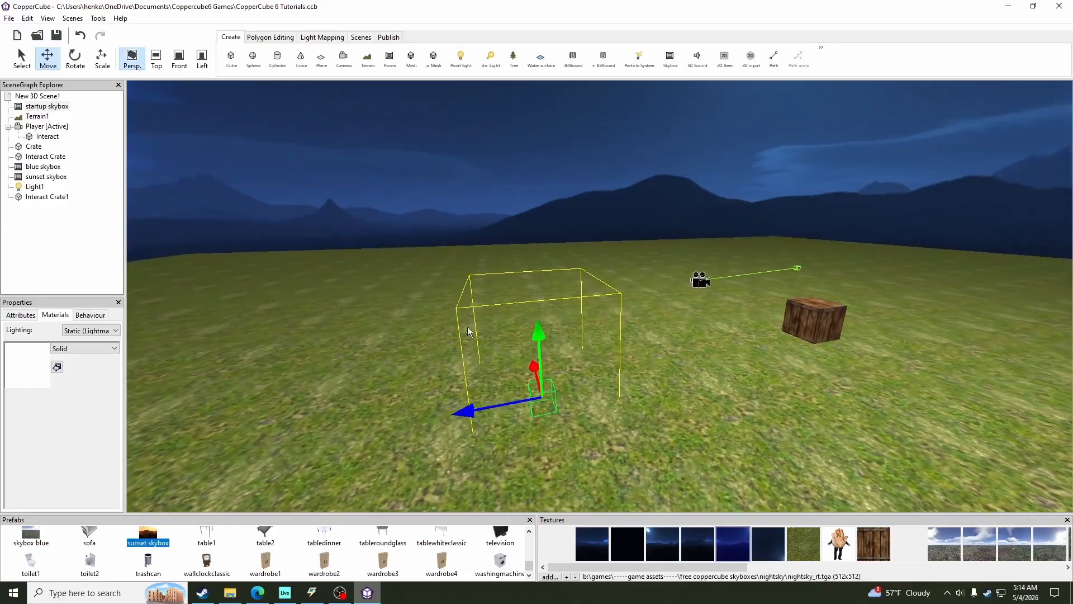
Remove the Enters Radius proximity behaviour from the duplicated Interact Crate, leaving its Leaves Radius behaviour
{"action": "left_click", "coordinate": [26, 317]}
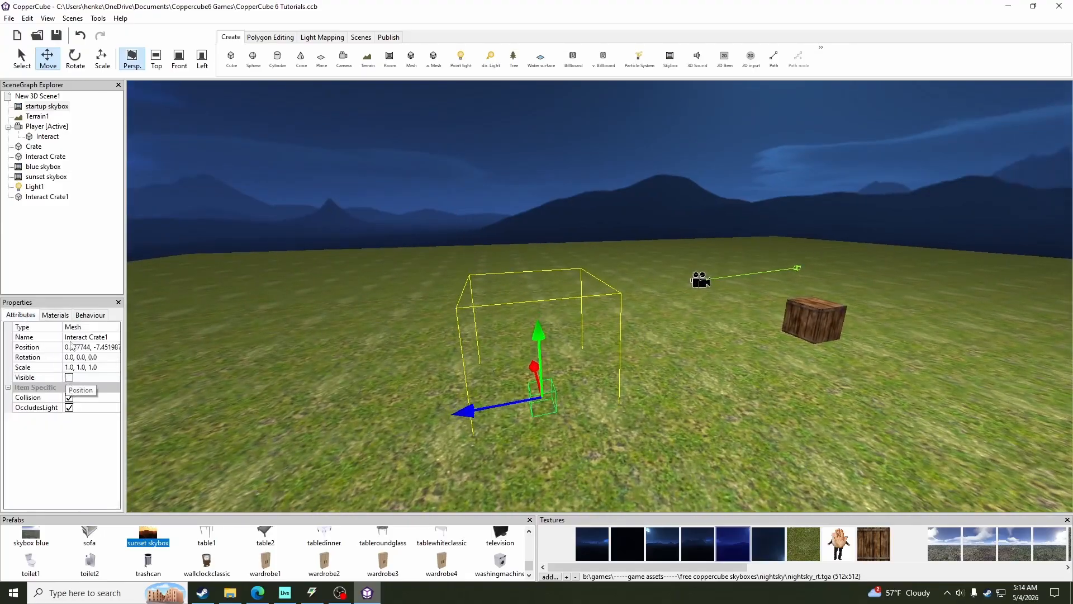
{"action": "left_click", "coordinate": [90, 315]}
{"action": "left_click", "coordinate": [40, 330]}
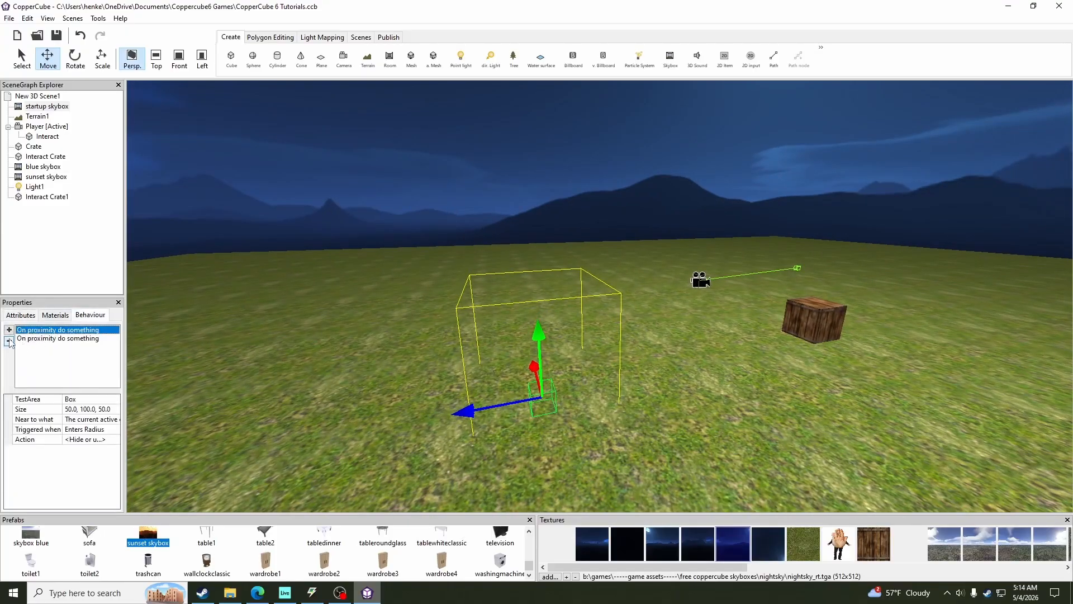
{"action": "left_click", "coordinate": [9, 341]}
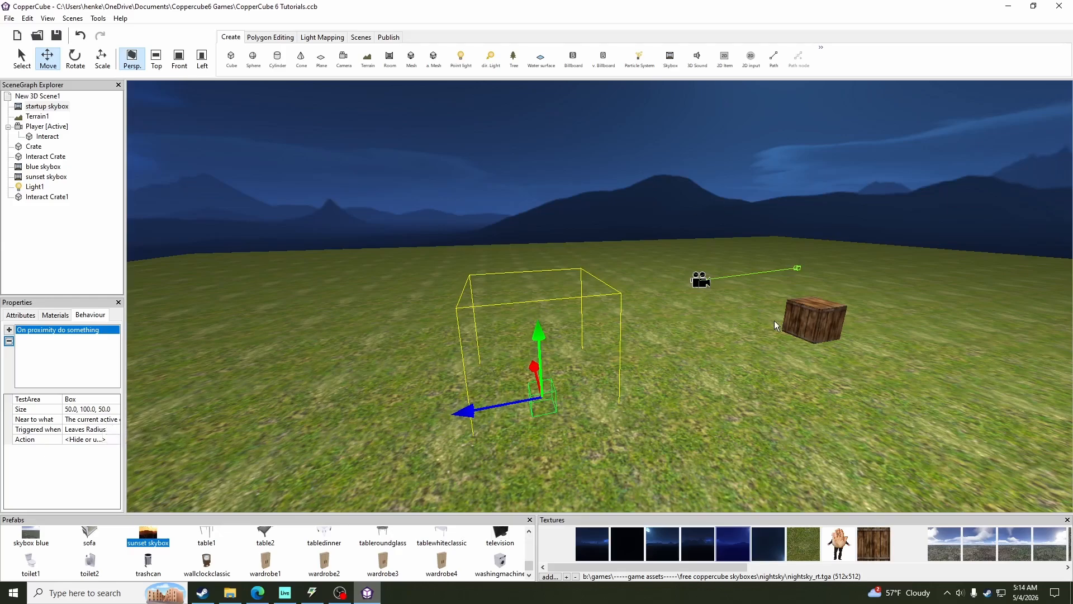
Set the height of the duplicated trigger's proximity test box to 200
{"action": "right_click_drag", "start_coordinate": [774, 321], "coordinate": [738, 317]}
{"action": "left_click_drag", "start_coordinate": [738, 317], "coordinate": [427, 324]}
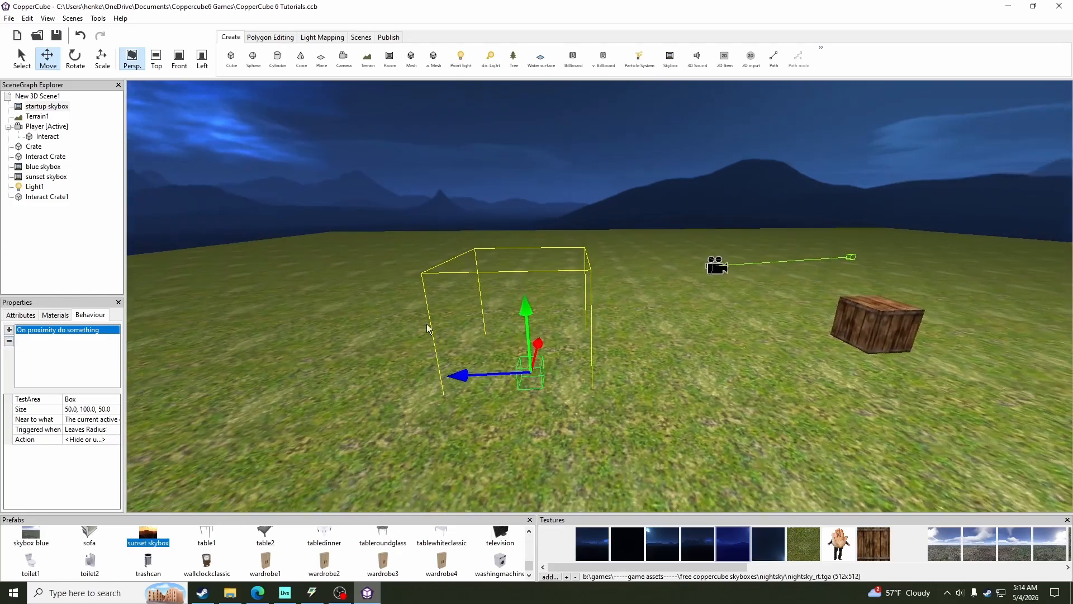
{"action": "left_click", "coordinate": [84, 408]}
{"action": "key", "text": "BackSpace"}
{"action": "type", "text": "2"}
{"action": "key", "text": "Return"}
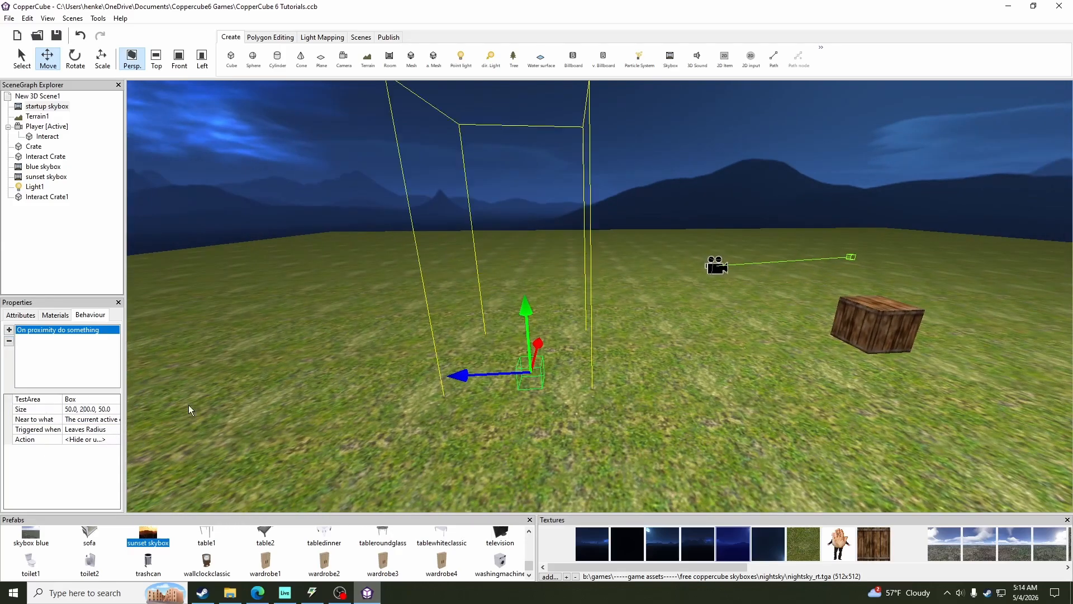
Set the X size of the duplicated trigger's proximity test box to 1000
{"action": "left_click", "coordinate": [71, 409]}
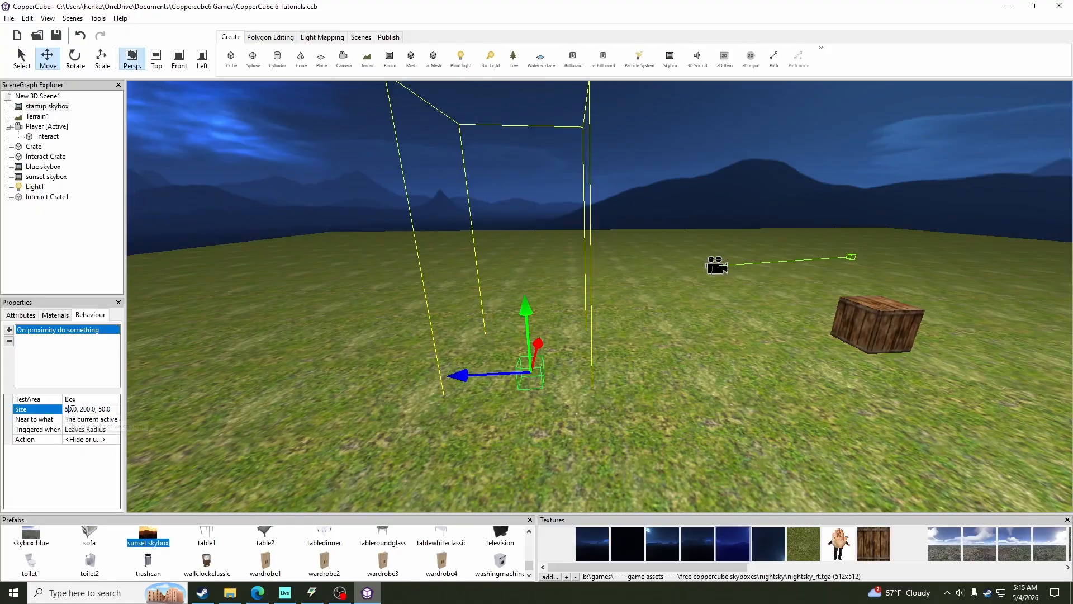
{"action": "key", "text": "BackSpace"}
{"action": "type", "text": "10"}
{"action": "key", "text": "Return"}
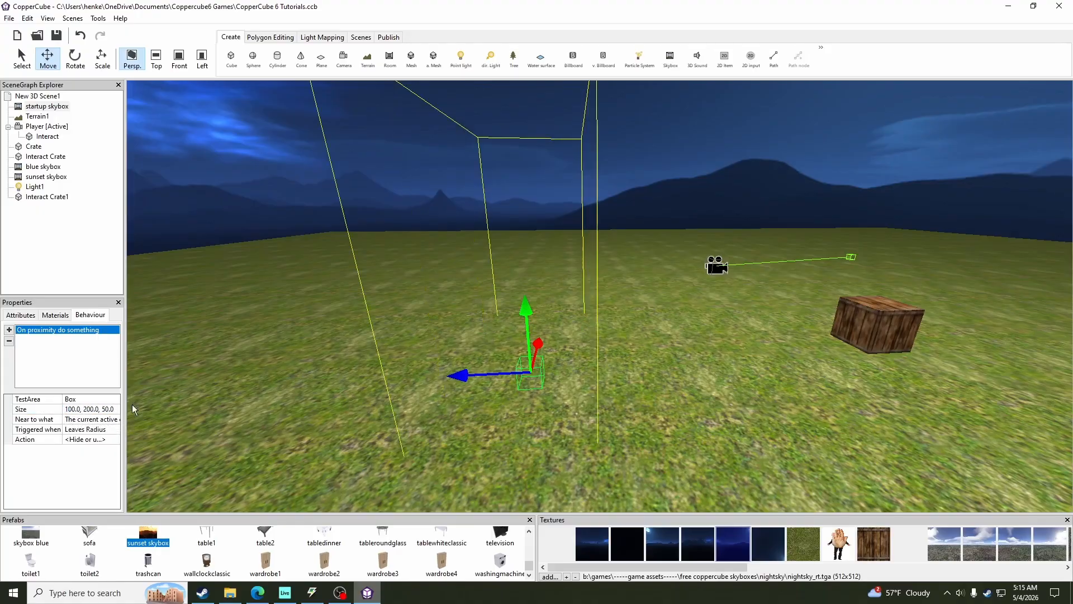
{"action": "left_click", "coordinate": [73, 409]}
{"action": "type", "text": "0"}
{"action": "key", "text": "Return"}
Create a cube mesh on the terrain beside the wooden crate
{"action": "right_click_drag", "start_coordinate": [411, 377], "coordinate": [297, 298]}
{"action": "right_click_drag", "start_coordinate": [734, 286], "coordinate": [751, 238]}
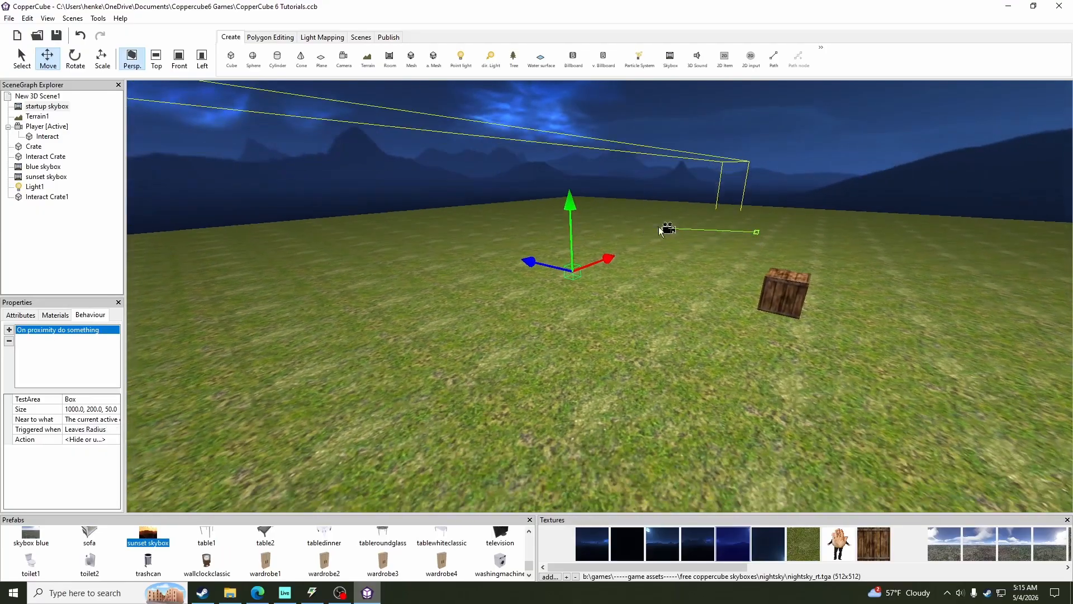
{"action": "right_click_drag", "start_coordinate": [581, 213], "coordinate": [423, 347]}
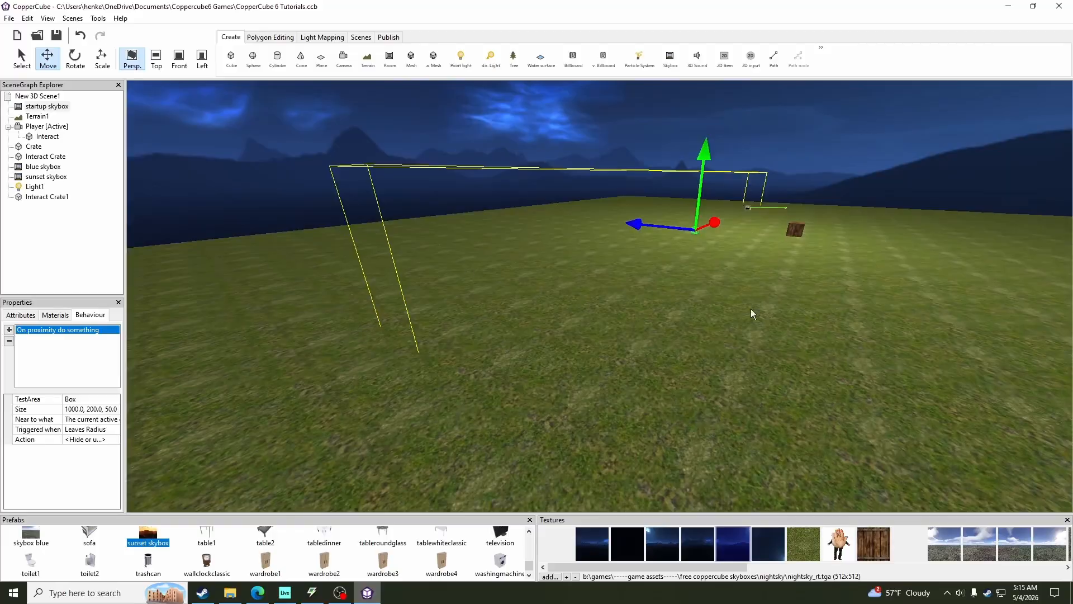
{"action": "scroll", "coordinate": [827, 226], "scroll_direction": "up", "scroll_amount": 5}
{"action": "right_click_drag", "start_coordinate": [827, 226], "coordinate": [574, 359]}
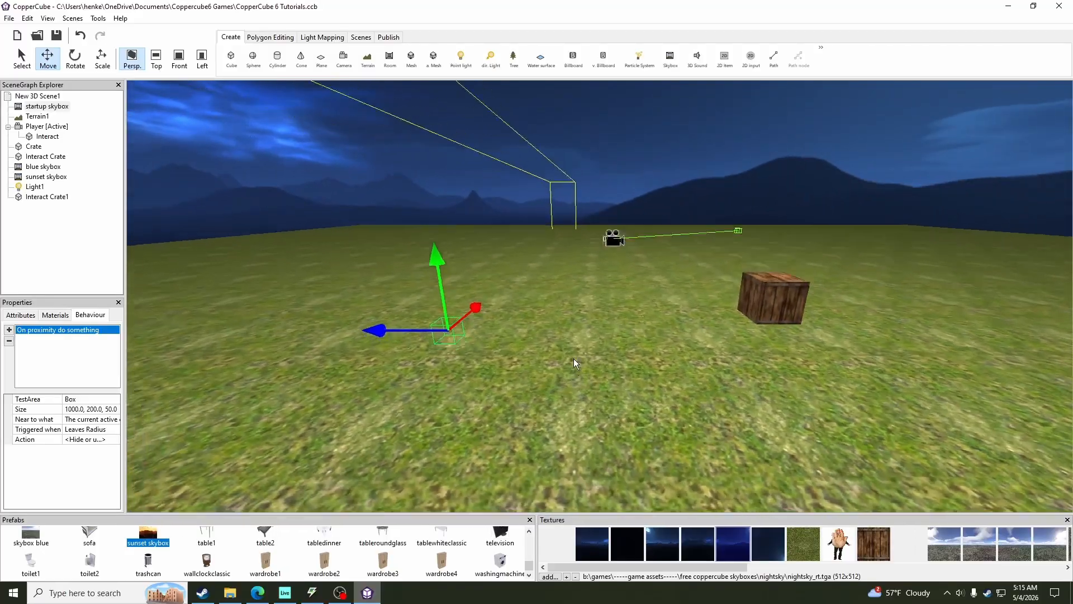
{"action": "scroll", "coordinate": [573, 358], "scroll_direction": "up", "scroll_amount": 3}
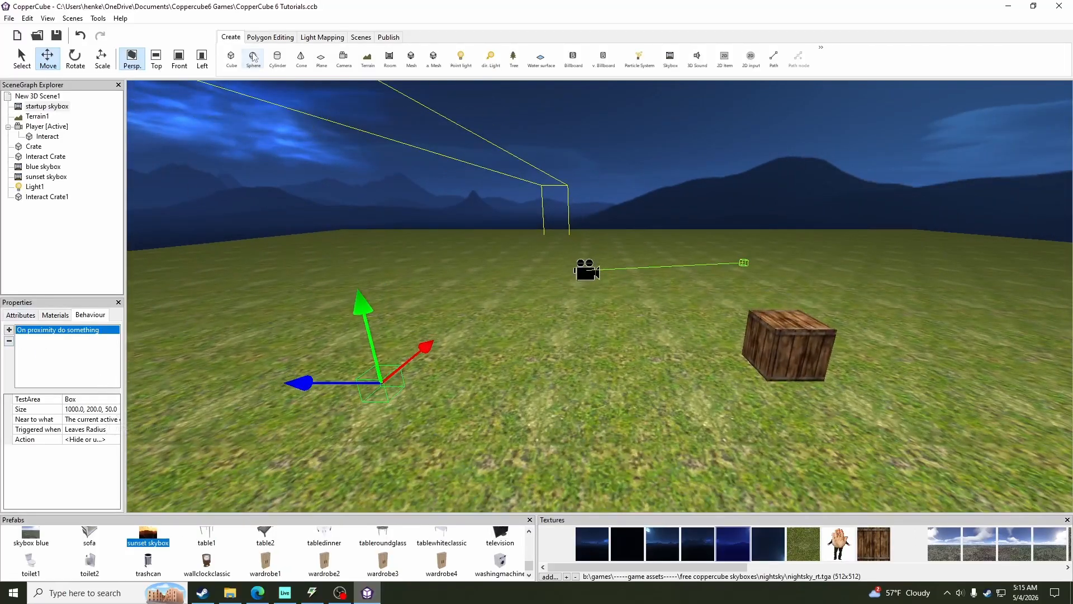
{"action": "left_click", "coordinate": [231, 59]}
{"action": "left_click", "coordinate": [554, 317]}
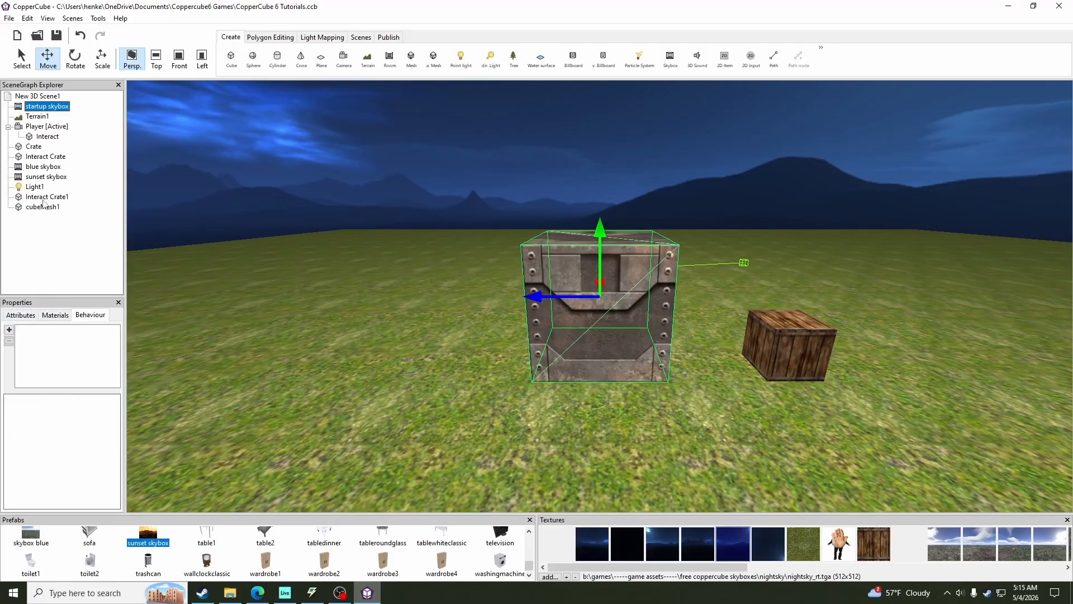
Rename the new cube mesh to Jumpscare
{"action": "left_click", "coordinate": [22, 316]}
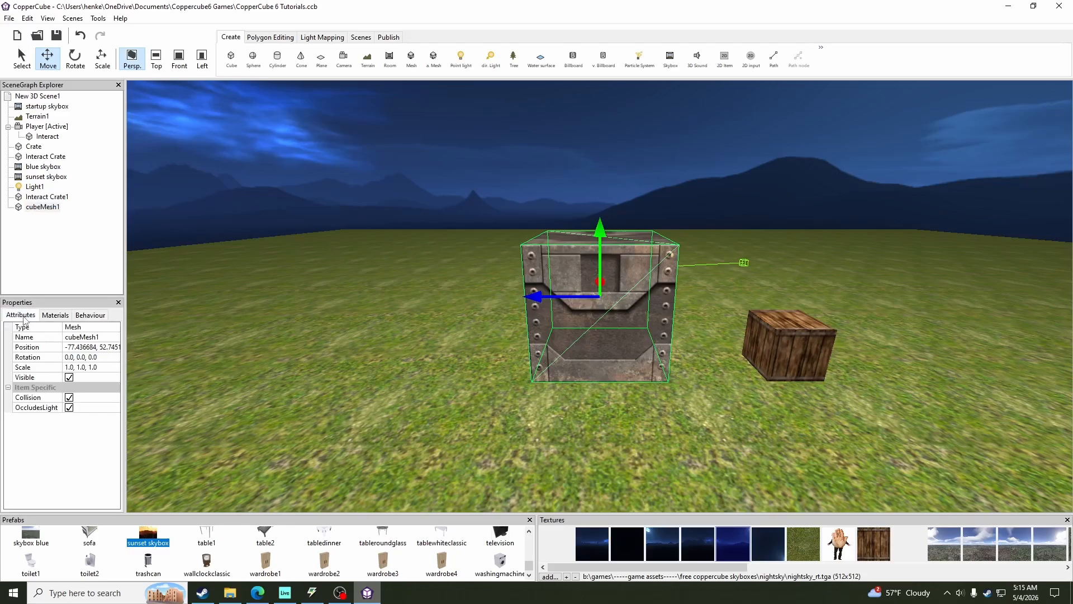
{"action": "left_click", "coordinate": [109, 335]}
{"action": "type", "text": "Jumop"}
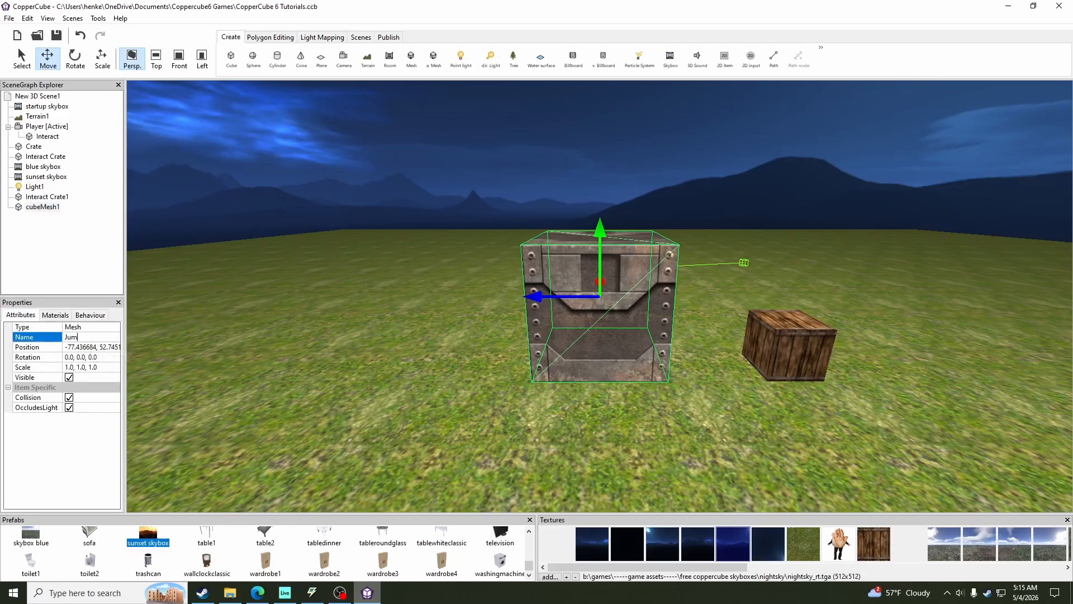
{"action": "key", "text": "Return"}
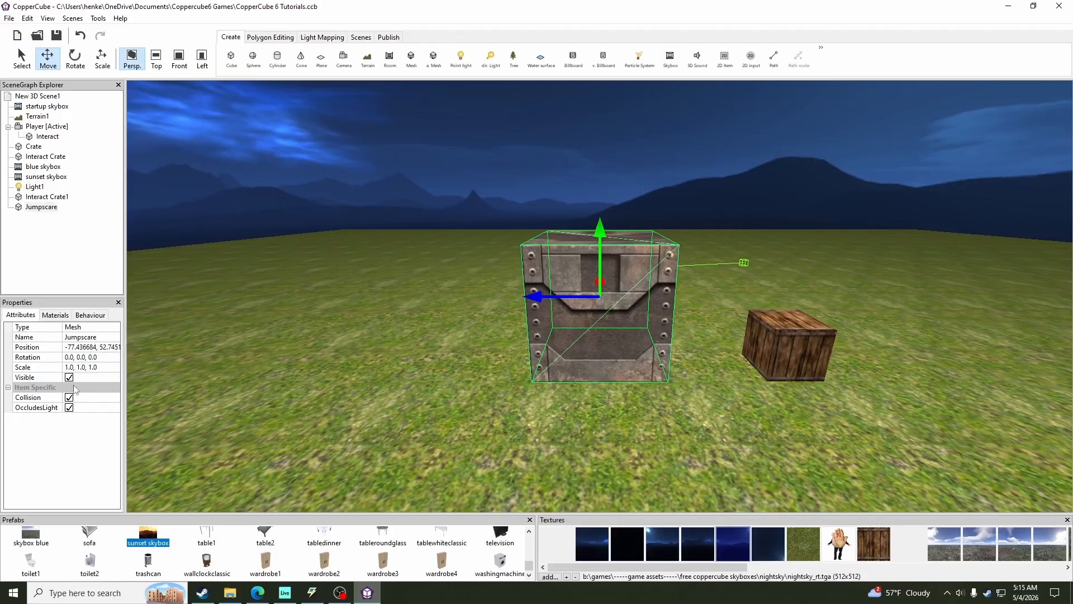
Import the scary1.jpg image as a new texture for the Jumpscare cube
{"action": "left_click", "coordinate": [550, 577]}
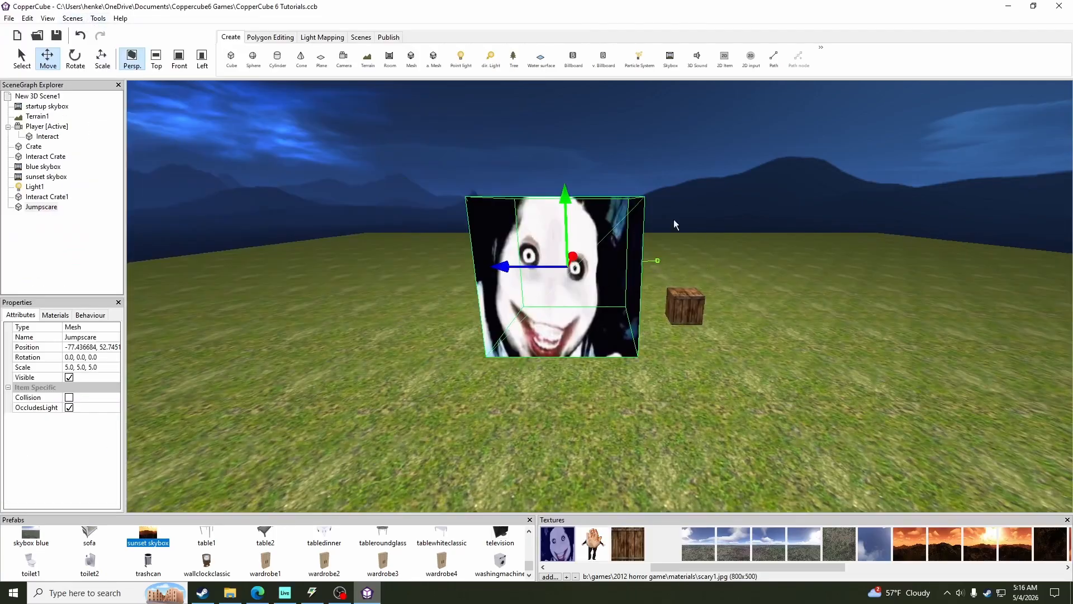
Lower the Jumpscare cube vertically towards the ground, to a height of about 22
{"action": "middle_click_drag", "start_coordinate": [679, 298], "coordinate": [689, 267]}
{"action": "right_click_drag", "start_coordinate": [689, 267], "coordinate": [723, 269]}
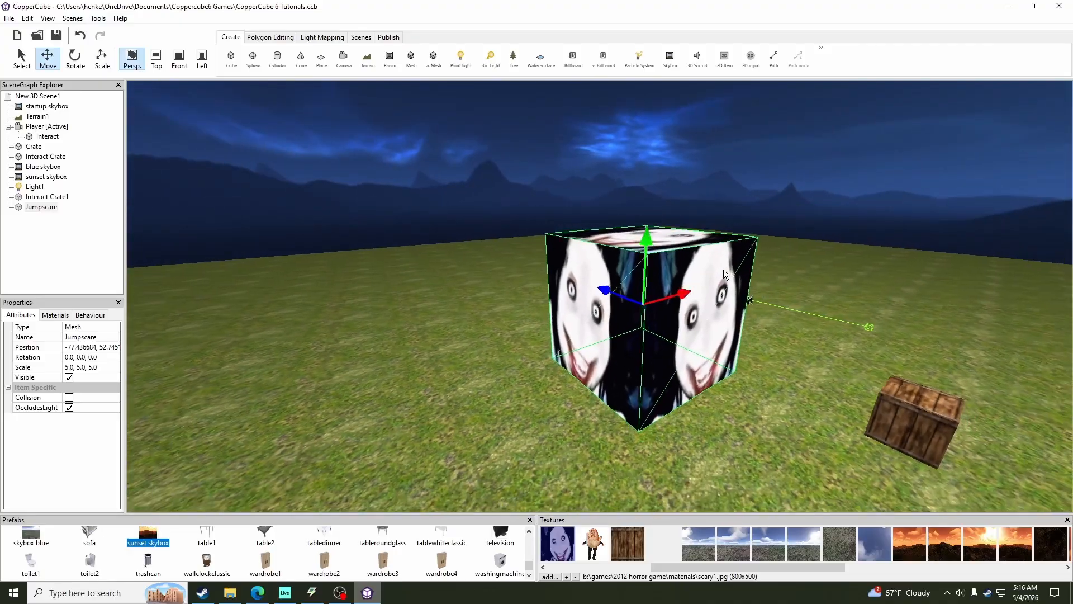
{"action": "middle_click_drag", "start_coordinate": [723, 270], "coordinate": [687, 272]}
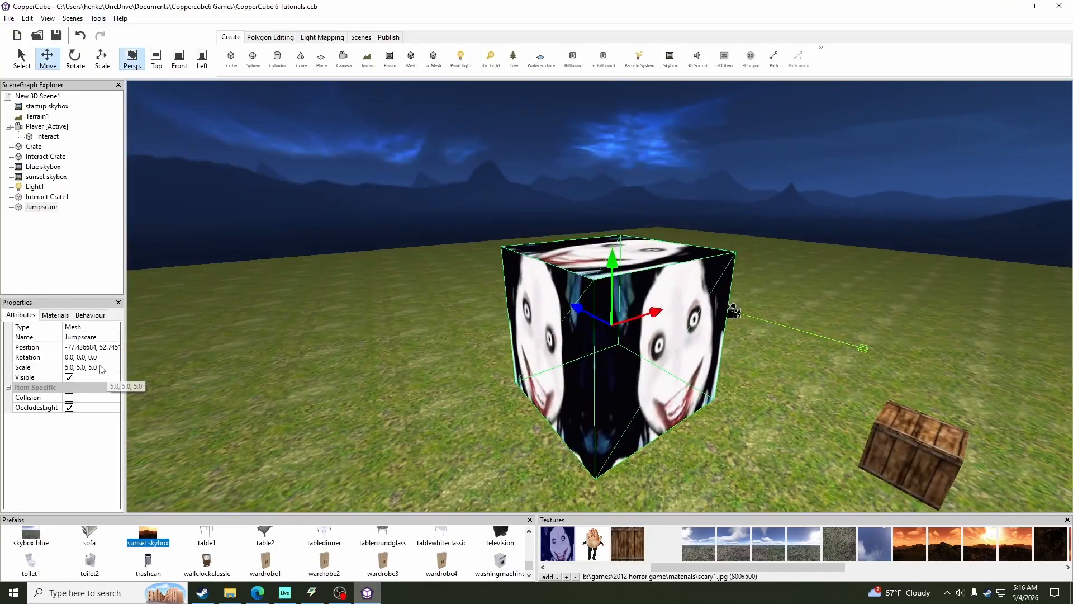
{"action": "middle_click_drag", "start_coordinate": [583, 361], "coordinate": [544, 232]}
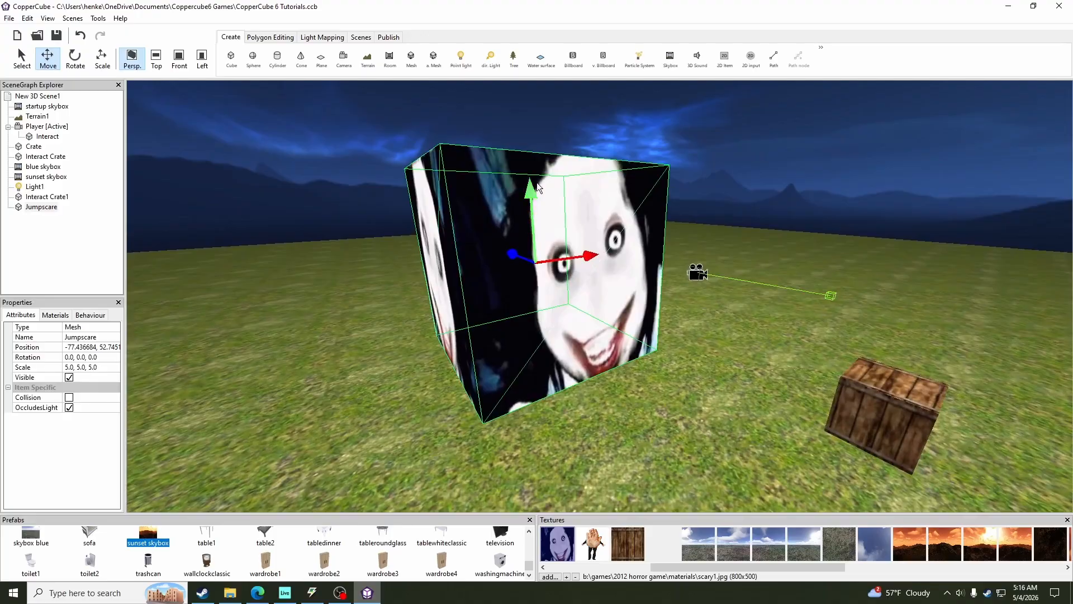
{"action": "left_click_drag", "start_coordinate": [537, 183], "coordinate": [528, 234]}
Set the Jumpscare cube's position to 0.0, 0.0, 0.0
{"action": "middle_click_drag", "start_coordinate": [532, 234], "coordinate": [726, 292]}
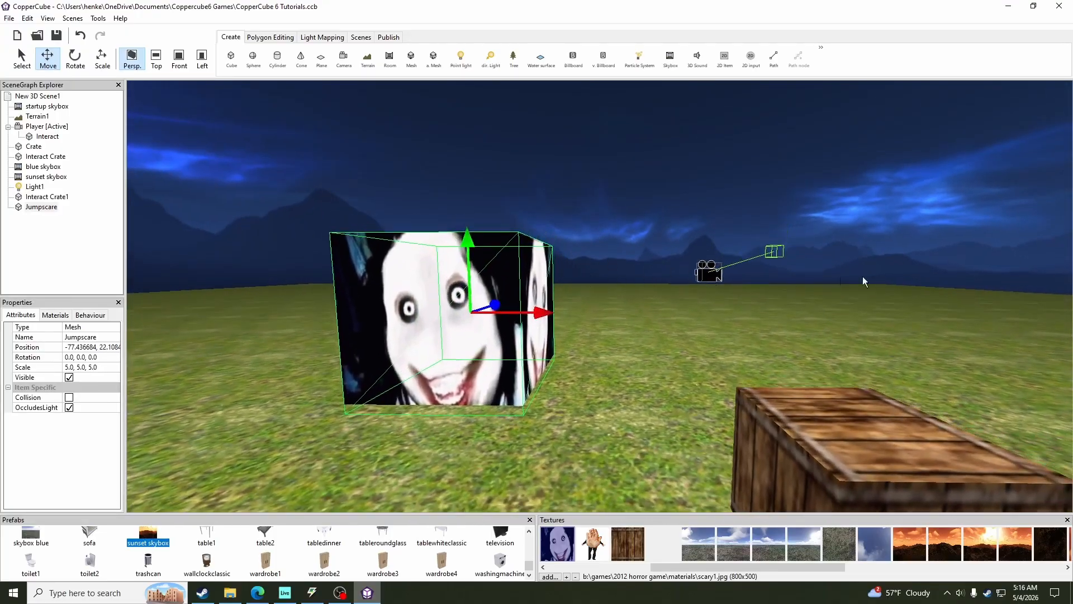
{"action": "middle_click_drag", "start_coordinate": [641, 273], "coordinate": [798, 290]}
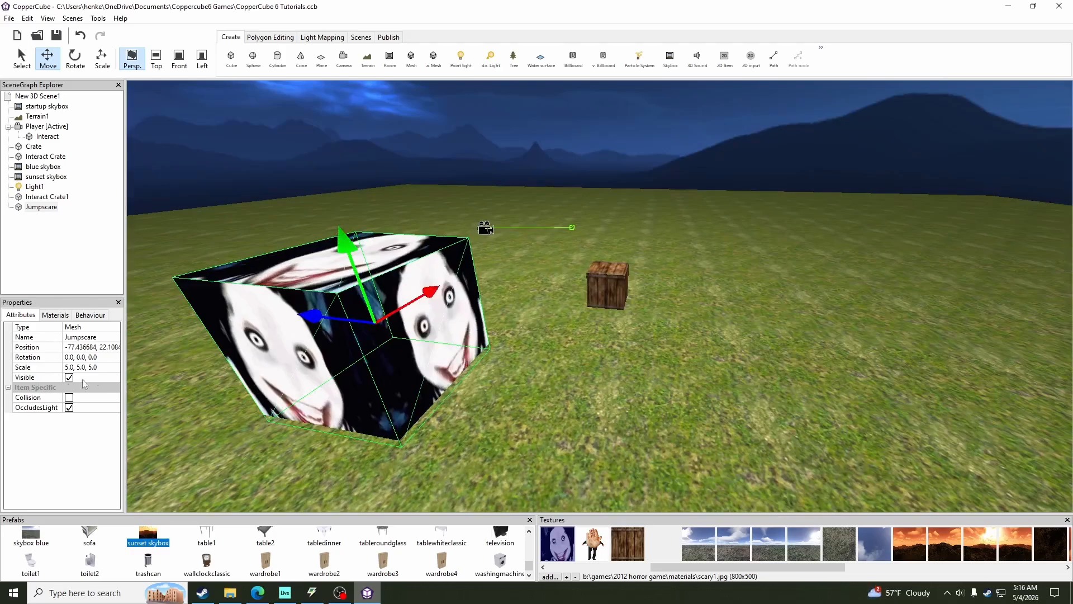
{"action": "left_click", "coordinate": [94, 349]}
{"action": "type", "text": "0.0, 0.0, 0.0"}
{"action": "key", "text": "Return"}
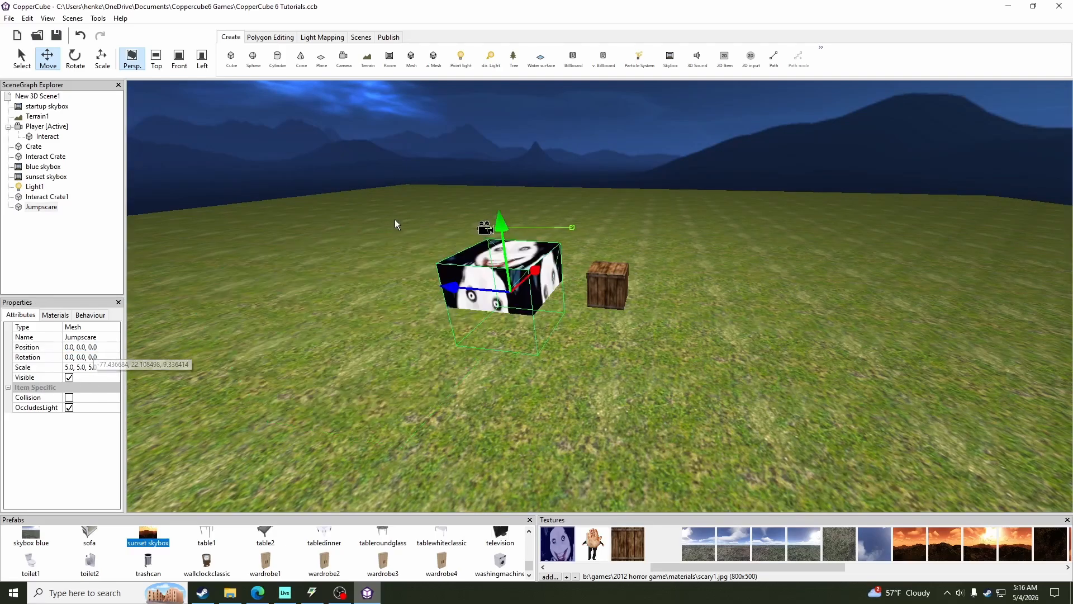
Move the Jumpscare cube along the Z axis away from the wooden crate, to about 146
{"action": "middle_click_drag", "start_coordinate": [395, 224], "coordinate": [557, 229]}
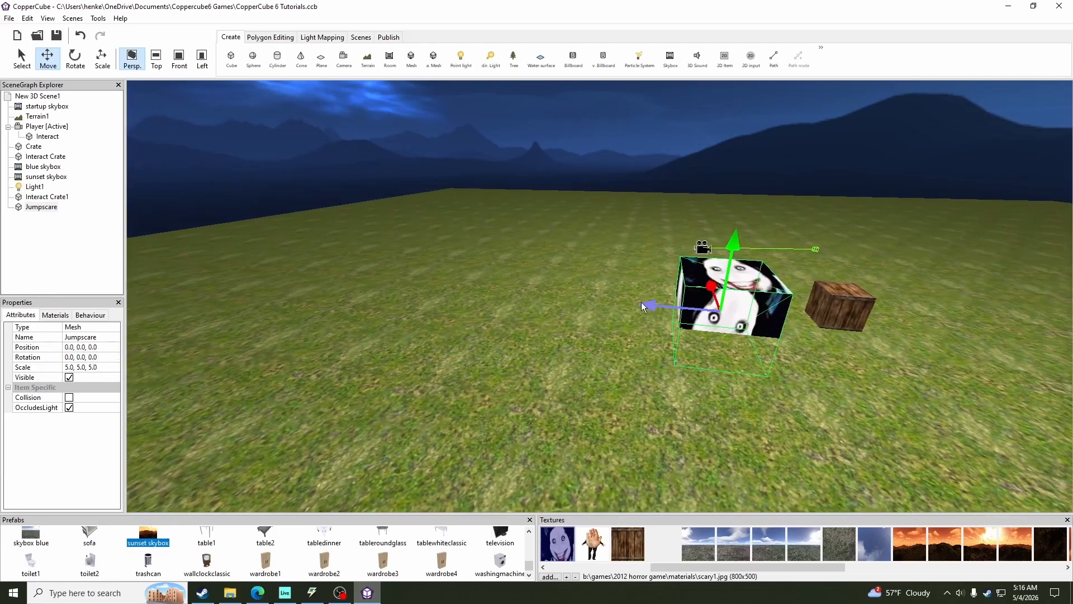
{"action": "left_click_drag", "start_coordinate": [641, 302], "coordinate": [459, 281]}
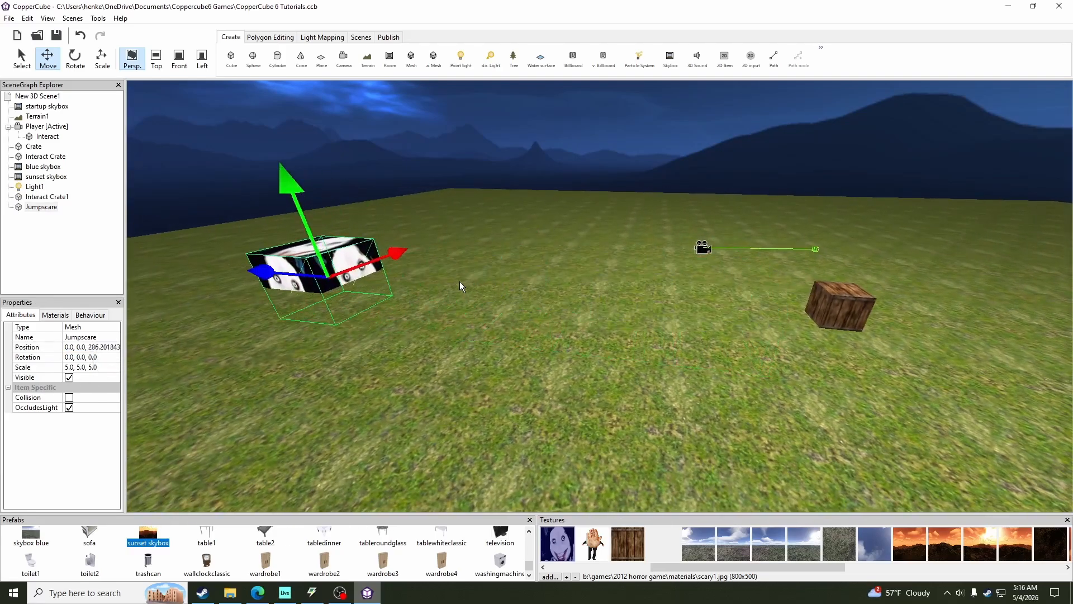
{"action": "middle_click_drag", "start_coordinate": [460, 281], "coordinate": [586, 295]}
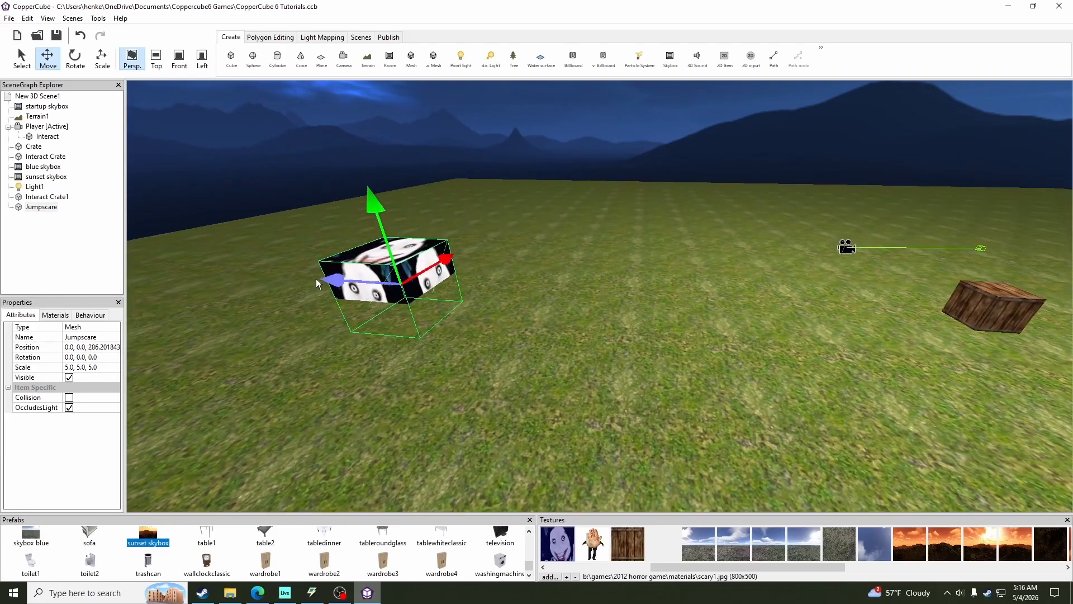
{"action": "left_click_drag", "start_coordinate": [317, 284], "coordinate": [421, 274]}
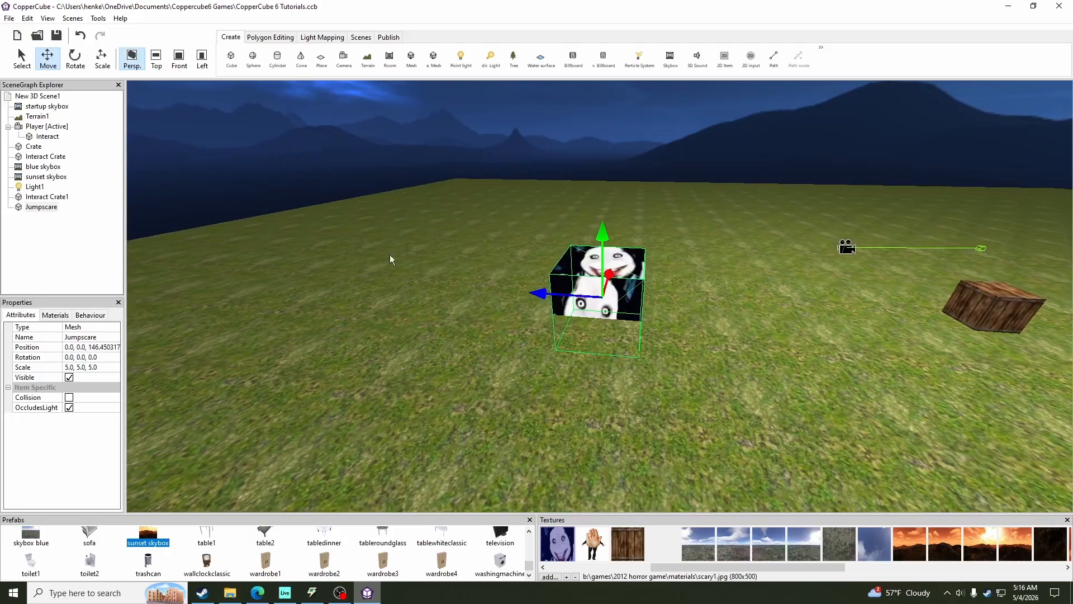
Rename the Interact Crate1 object as Jumpscare Trigger
{"action": "left_click", "coordinate": [56, 198]}
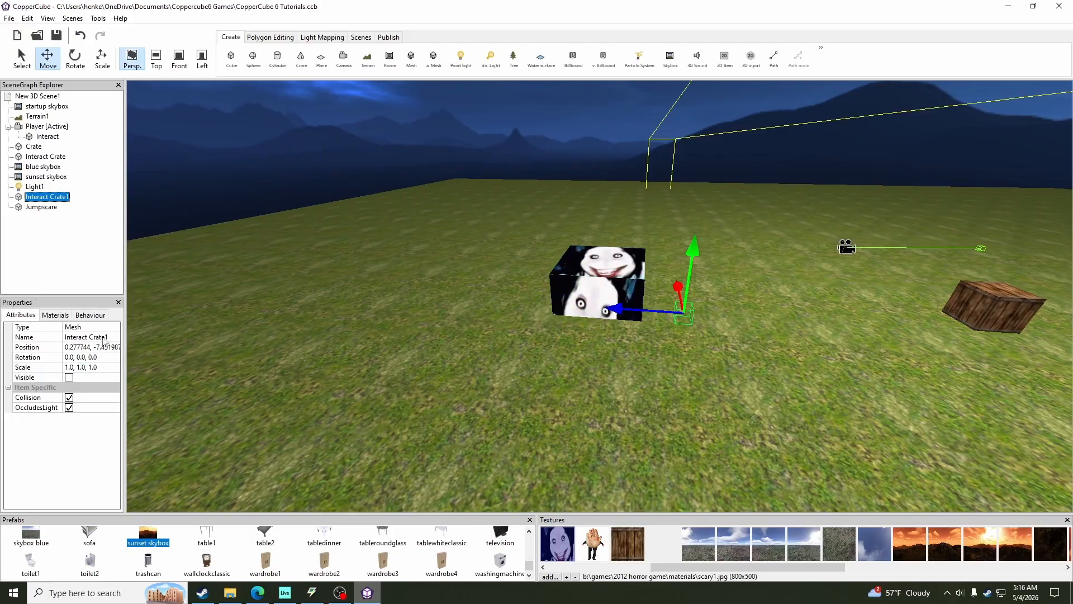
{"action": "left_click", "coordinate": [53, 336]}
{"action": "type", "text": "Jumpscare Tr"}
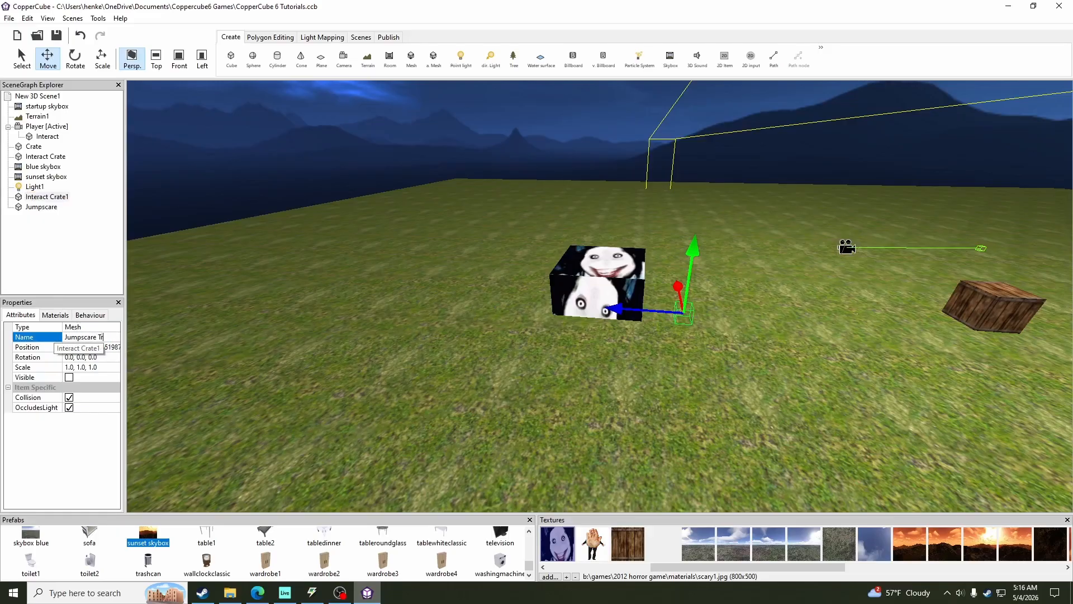
{"action": "type", "text": "igger"}
{"action": "key", "text": "Return"}
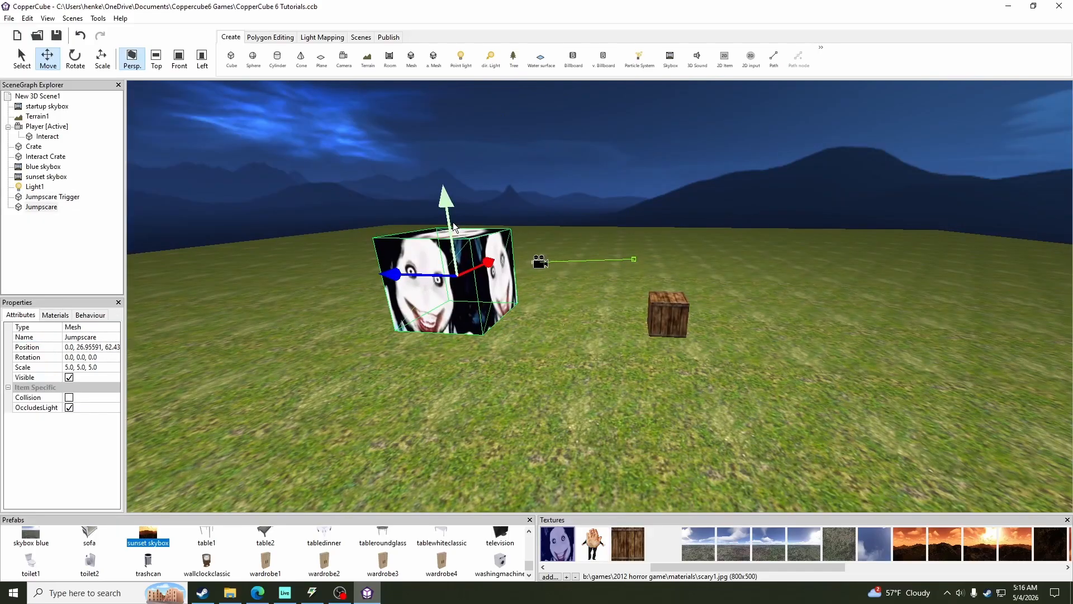
Move the Jumpscare cube closer to the crate along Z, to about 62, at a height of about 28, and select the Jumpscare Trigger
{"action": "middle_click_drag", "start_coordinate": [621, 284], "coordinate": [243, 246]}
{"action": "left_click", "coordinate": [63, 197]}
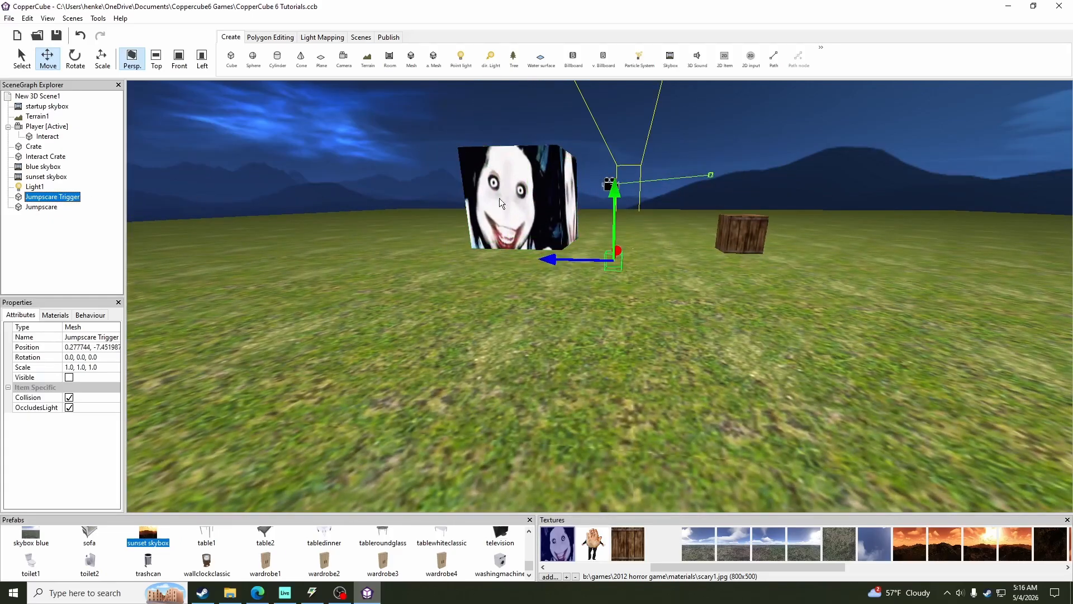
{"action": "scroll", "coordinate": [670, 228], "scroll_direction": "up", "scroll_amount": 5}
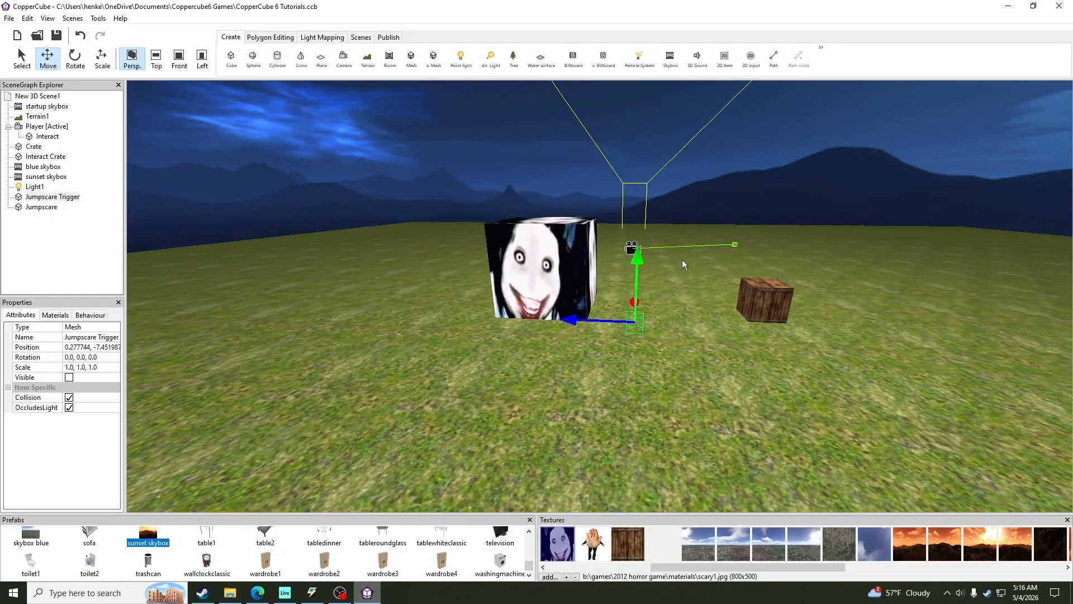
{"action": "scroll", "coordinate": [682, 259], "scroll_direction": "up", "scroll_amount": 5}
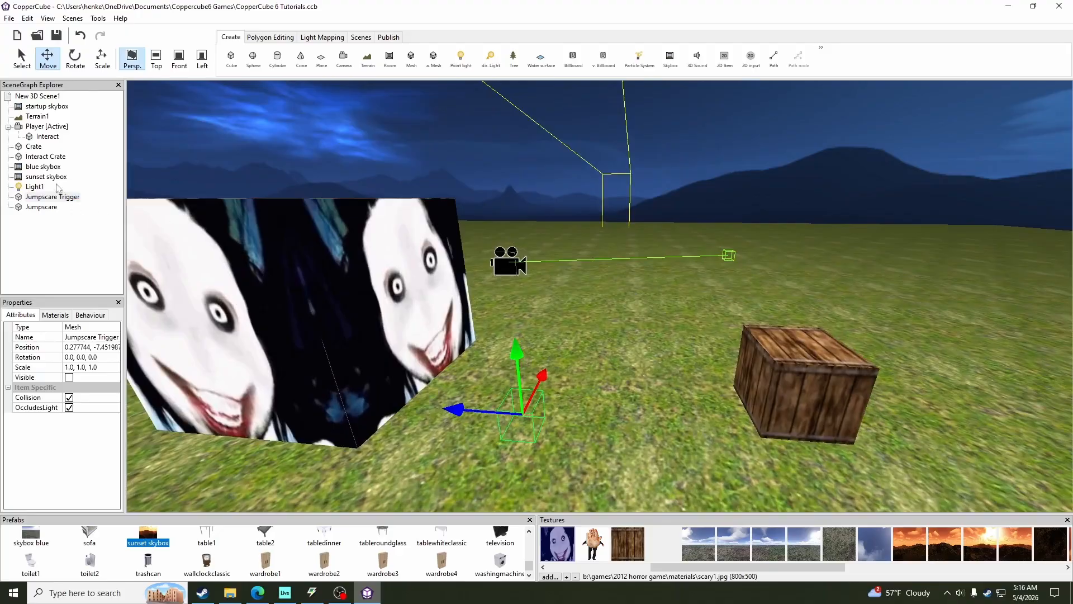
Add a "Hide or unhide a scene node" action to the key-press behaviour of the player's Interact object
{"action": "left_click", "coordinate": [46, 136]}
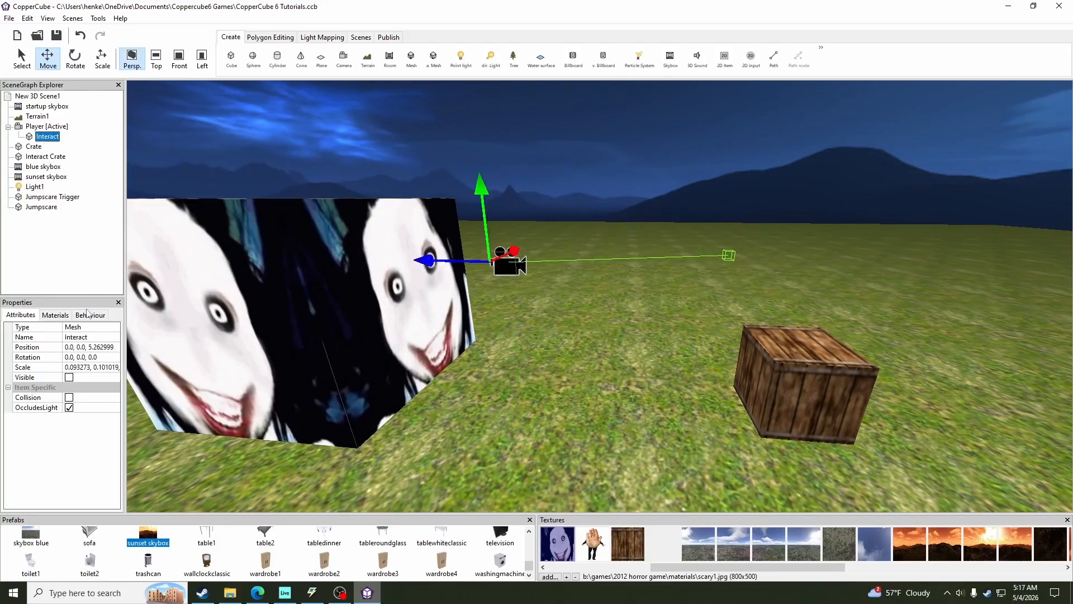
{"action": "left_click", "coordinate": [88, 314]}
{"action": "left_click", "coordinate": [64, 332]}
{"action": "left_click", "coordinate": [118, 421]}
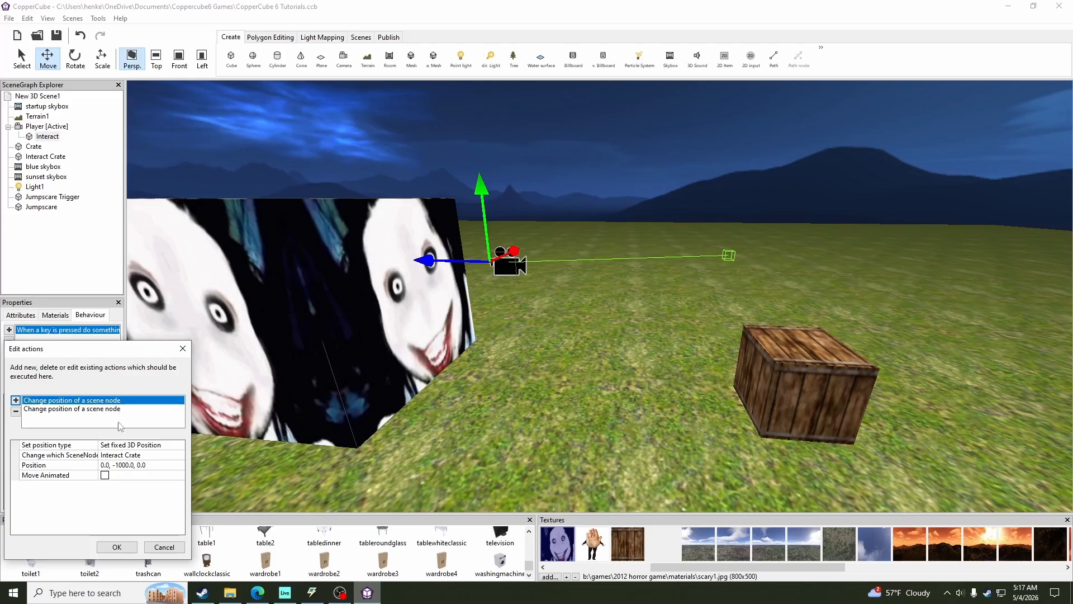
{"action": "left_click", "coordinate": [15, 399]}
{"action": "left_click", "coordinate": [51, 408]}
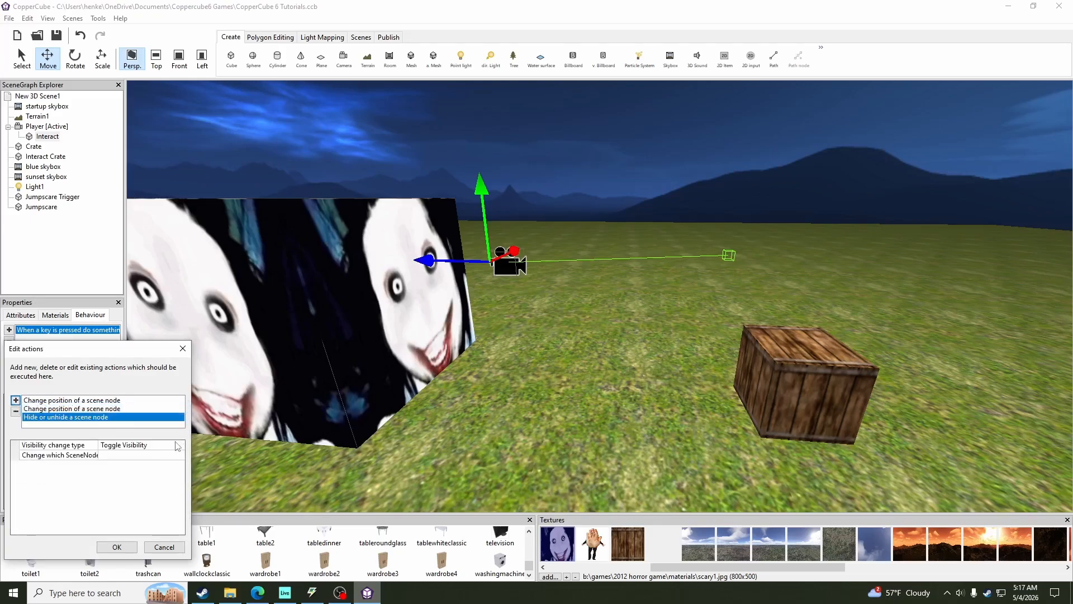
Set the new action to Make Visible with Jumpscare Trigger as its scene node, and confirm the action list
{"action": "left_click", "coordinate": [178, 445]}
{"action": "left_click", "coordinate": [178, 446]}
{"action": "left_click", "coordinate": [128, 463]}
{"action": "left_click", "coordinate": [180, 454]}
{"action": "left_click", "coordinate": [180, 454]}
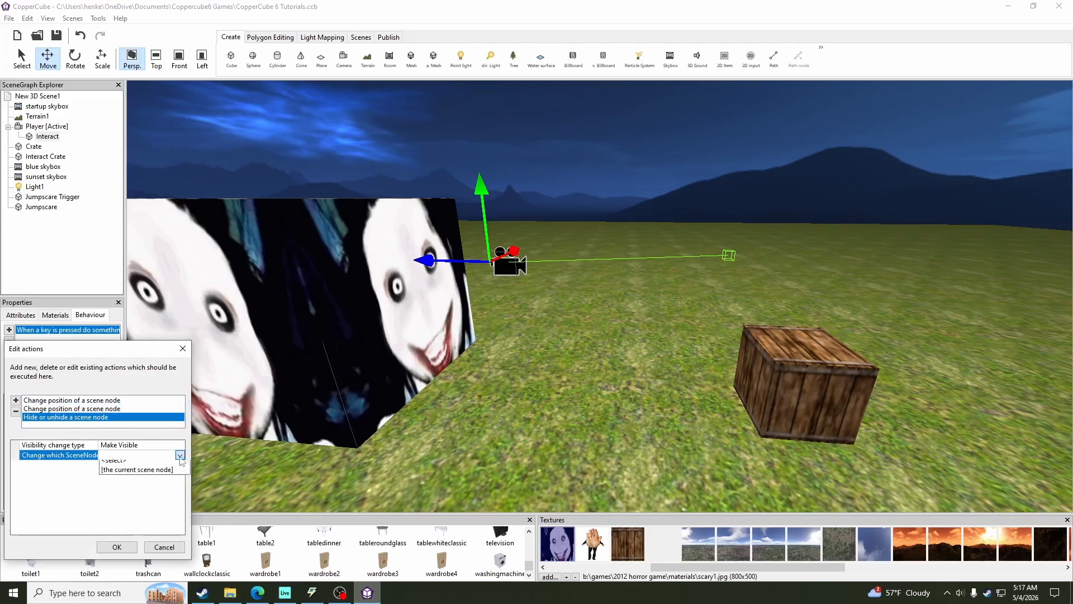
{"action": "left_click", "coordinate": [114, 460]}
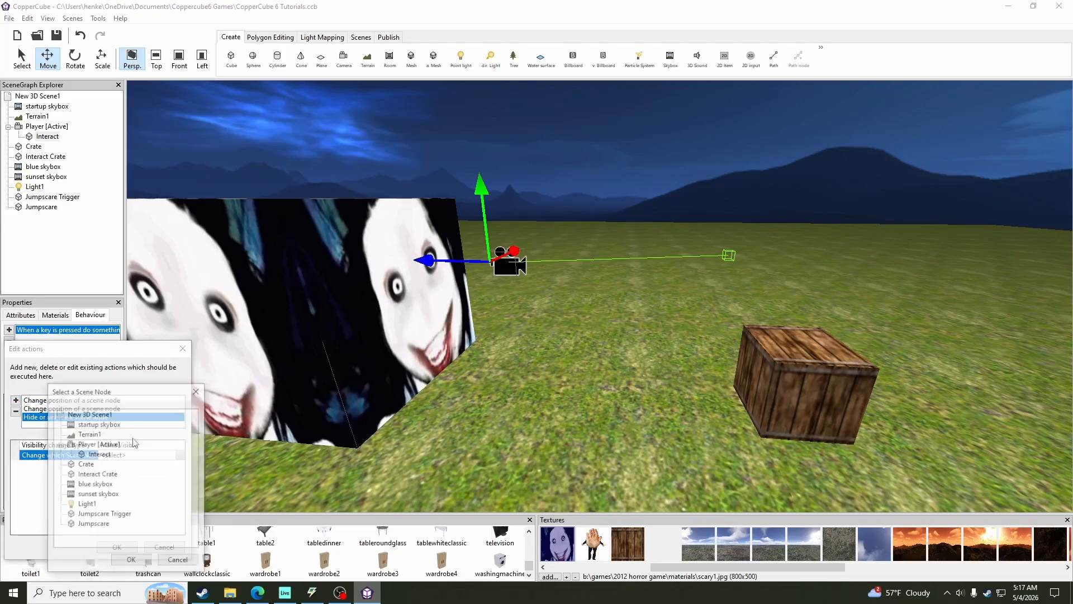
{"action": "left_click", "coordinate": [109, 514]}
{"action": "left_click", "coordinate": [143, 562]}
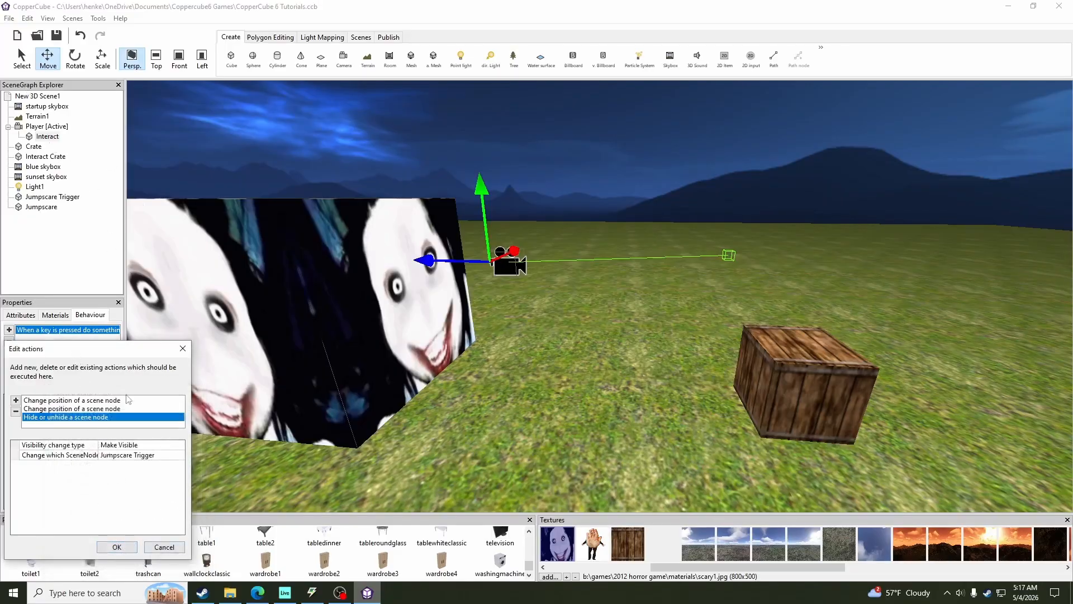
{"action": "left_click", "coordinate": [117, 547]}
Make the Jumpscare cube invisible by default
{"action": "left_click", "coordinate": [273, 305]}
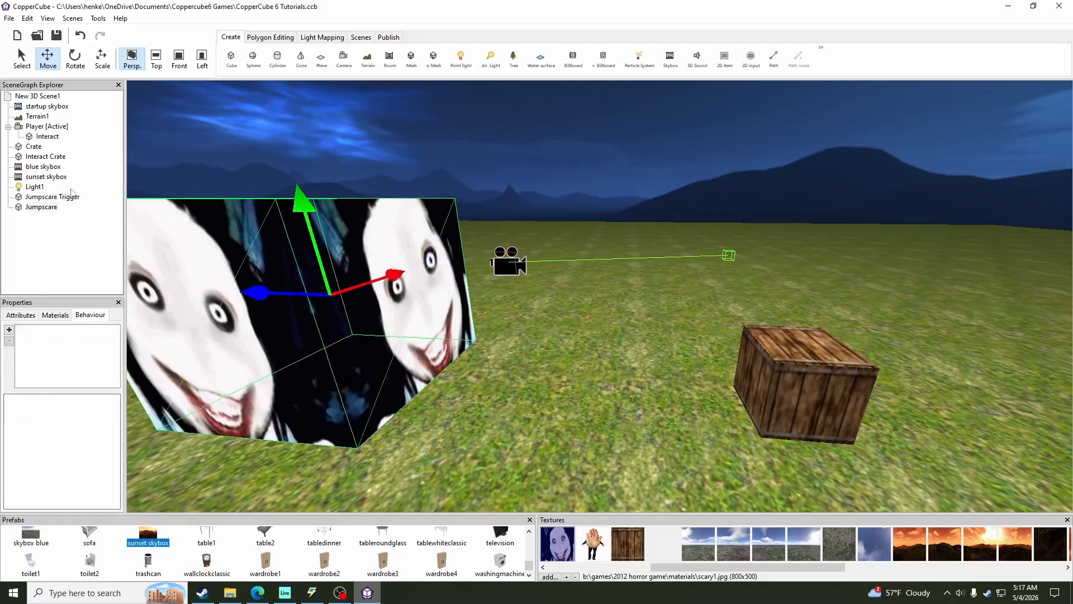
{"action": "left_click", "coordinate": [24, 318]}
{"action": "left_click", "coordinate": [69, 378]}
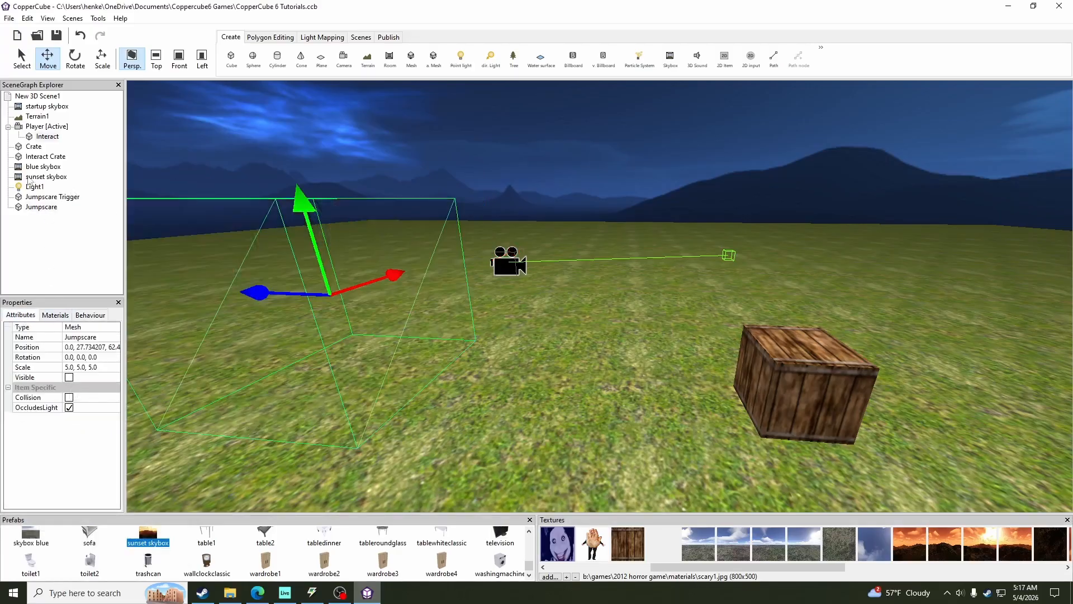
Set the visibility change type of the Jumpscare Trigger's existing proximity action to Make Visible
{"action": "left_click", "coordinate": [46, 199]}
{"action": "left_click", "coordinate": [90, 314]}
{"action": "left_click", "coordinate": [58, 329]}
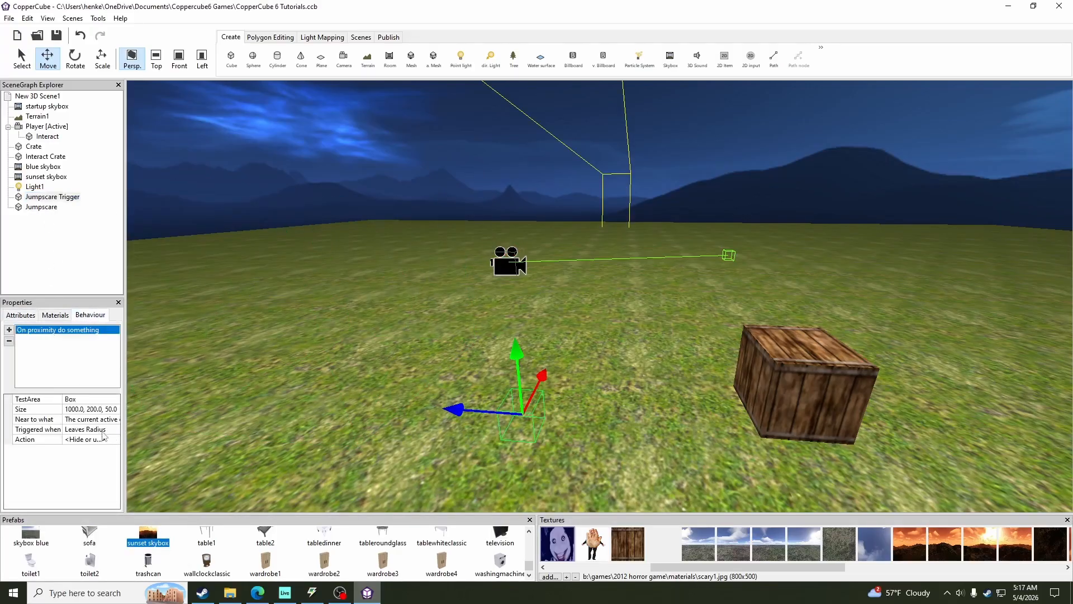
{"action": "left_click", "coordinate": [92, 429]}
{"action": "left_click", "coordinate": [115, 430]}
{"action": "left_click", "coordinate": [90, 440]}
{"action": "left_click", "coordinate": [114, 440]}
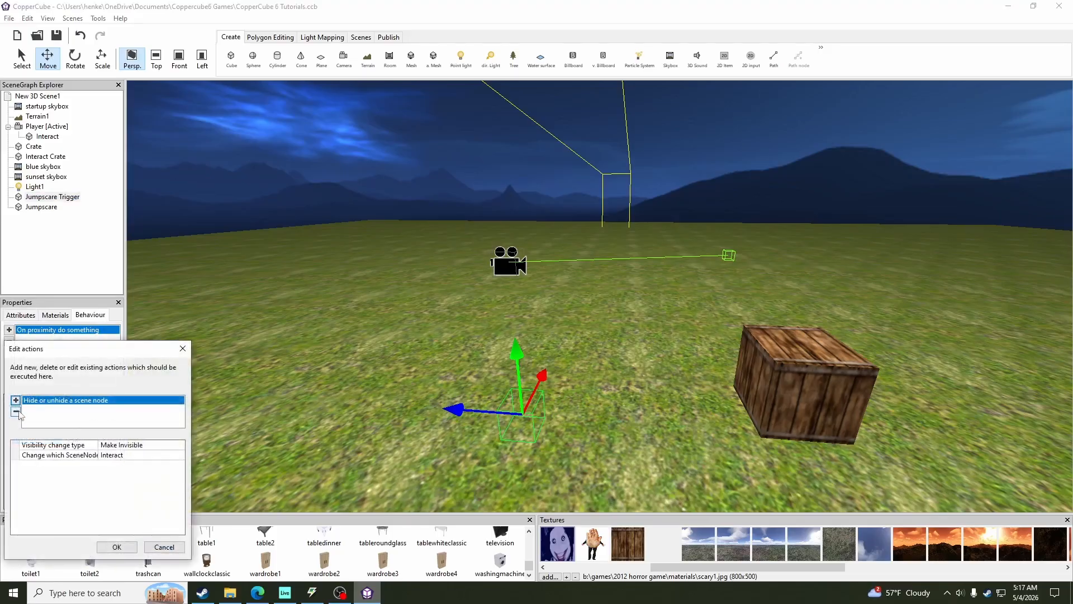
{"action": "left_click", "coordinate": [139, 445]}
{"action": "left_click", "coordinate": [180, 444]}
{"action": "left_click", "coordinate": [120, 458]}
Choose the Jumpscare cube as the scene node that the proximity action changes
{"action": "left_click", "coordinate": [140, 454]}
{"action": "left_click", "coordinate": [180, 454]}
{"action": "left_click", "coordinate": [121, 483]}
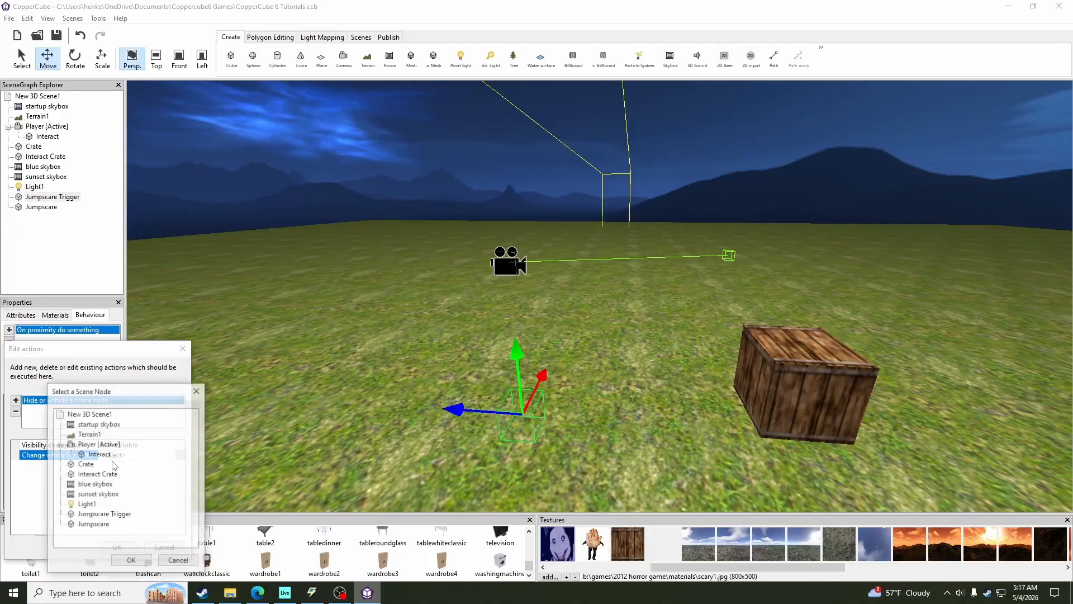
{"action": "left_click", "coordinate": [95, 524]}
{"action": "left_click", "coordinate": [131, 561]}
Add a "Do something later" action to the proximity trigger with a delay of 1000 ms
{"action": "left_click", "coordinate": [15, 400]}
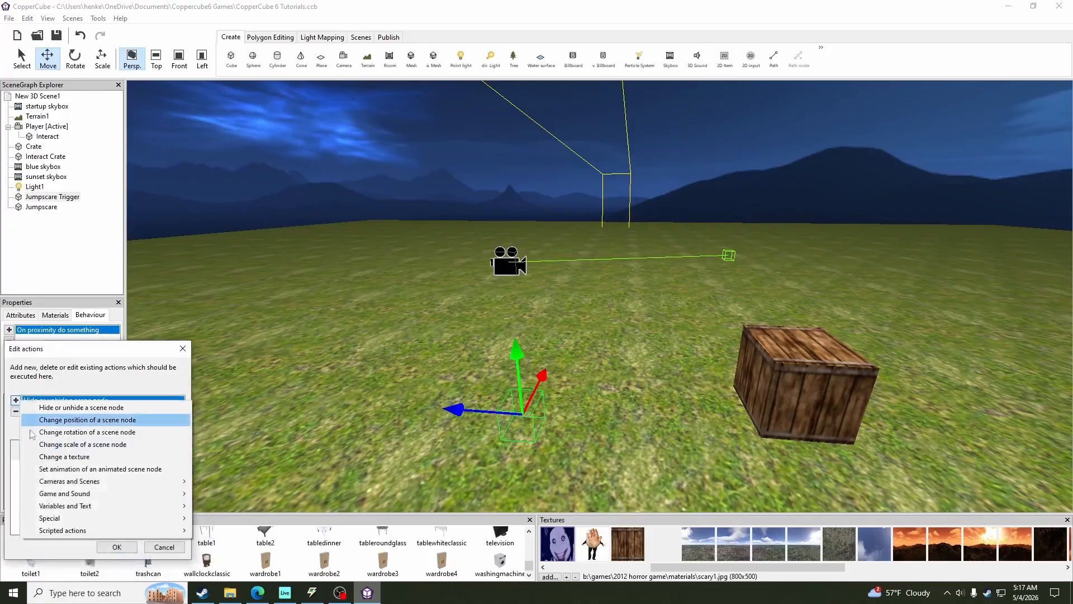
{"action": "mouse_move", "coordinate": [91, 531]}
{"action": "left_click", "coordinate": [240, 443]}
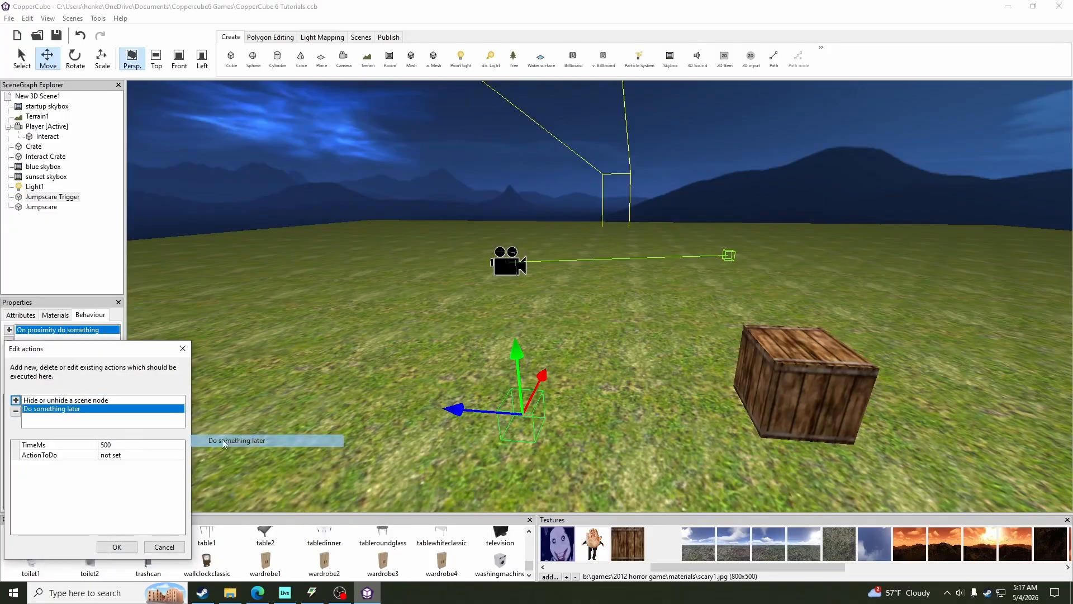
{"action": "left_click", "coordinate": [137, 446]}
{"action": "type", "text": "1"}
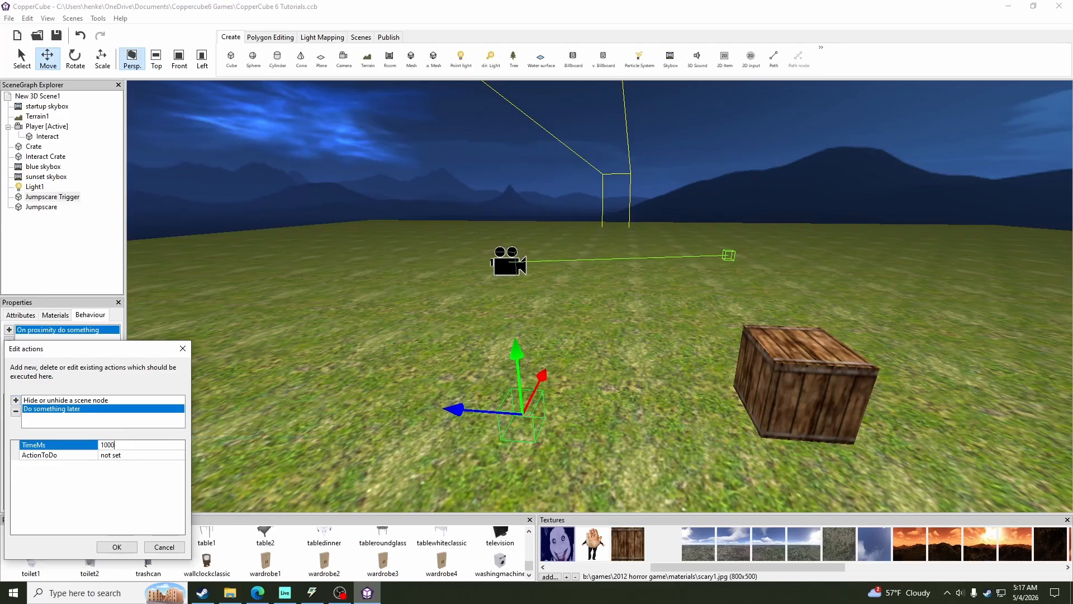
{"action": "type", "text": "000"}
{"action": "key", "text": "Return"}
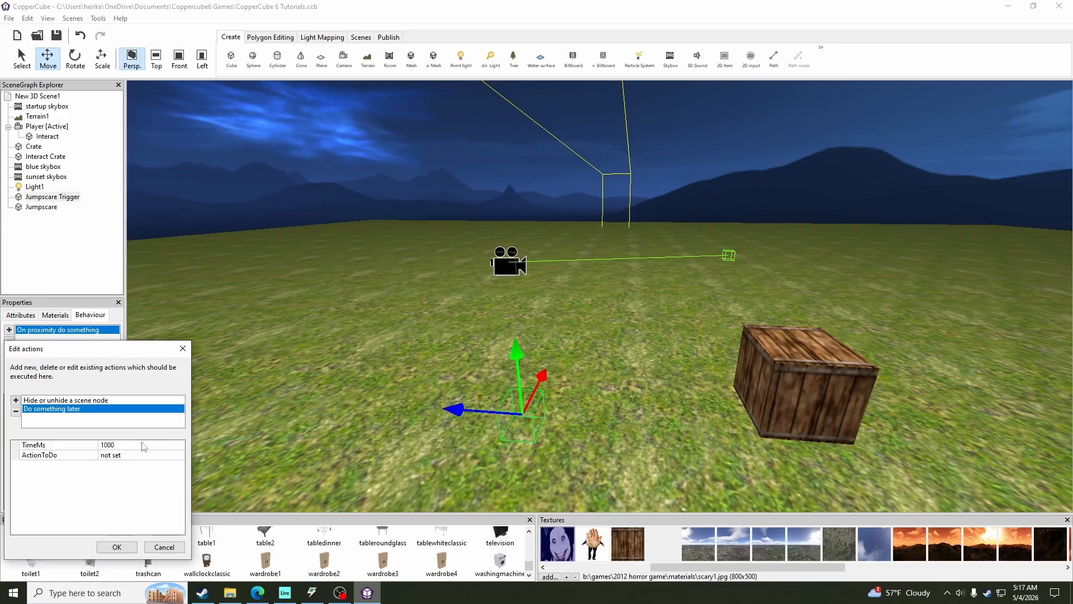
Give the delayed action a nested "Hide or unhide a scene node" action set to Make Invisible
{"action": "left_click", "coordinate": [177, 456]}
{"action": "left_click", "coordinate": [180, 456]}
{"action": "left_click", "coordinate": [16, 418]}
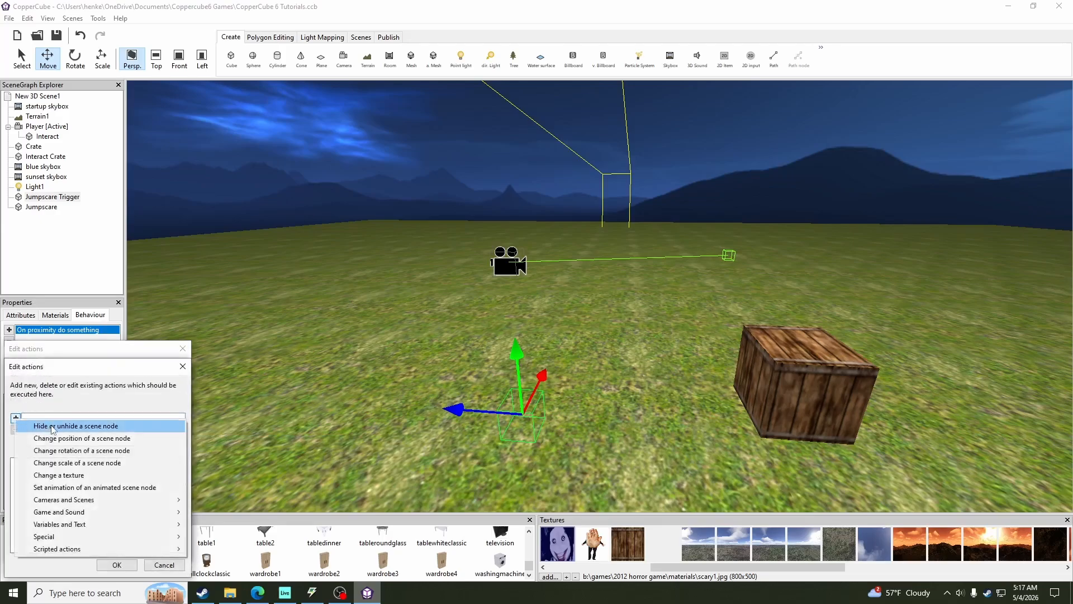
{"action": "left_click", "coordinate": [61, 428]}
{"action": "left_click", "coordinate": [165, 463]}
{"action": "left_click", "coordinate": [180, 464]}
{"action": "left_click", "coordinate": [169, 473]}
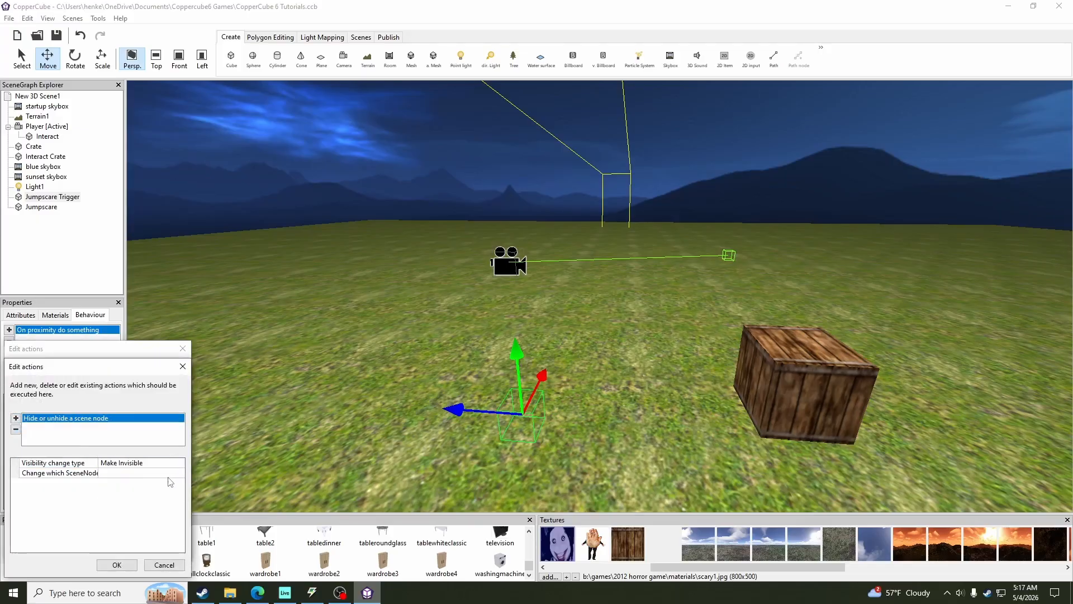
Choose the Jumpscare cube as the nested hide action's scene node and confirm the delayed actions
{"action": "left_click", "coordinate": [169, 474]}
{"action": "left_click", "coordinate": [179, 474]}
{"action": "left_click", "coordinate": [146, 501]}
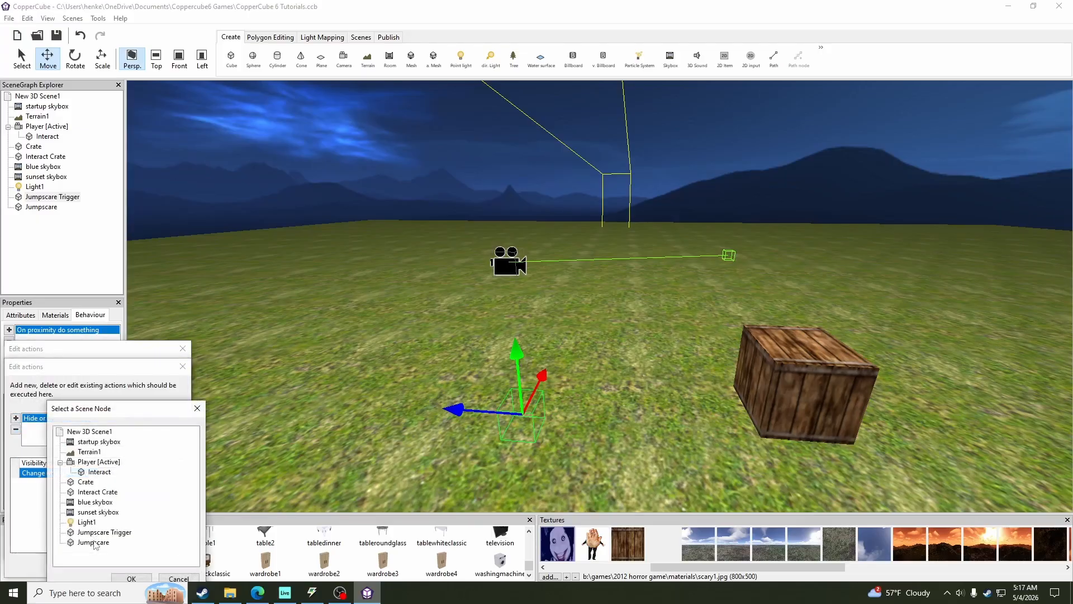
{"action": "left_click", "coordinate": [90, 542]}
{"action": "left_click", "coordinate": [131, 578]}
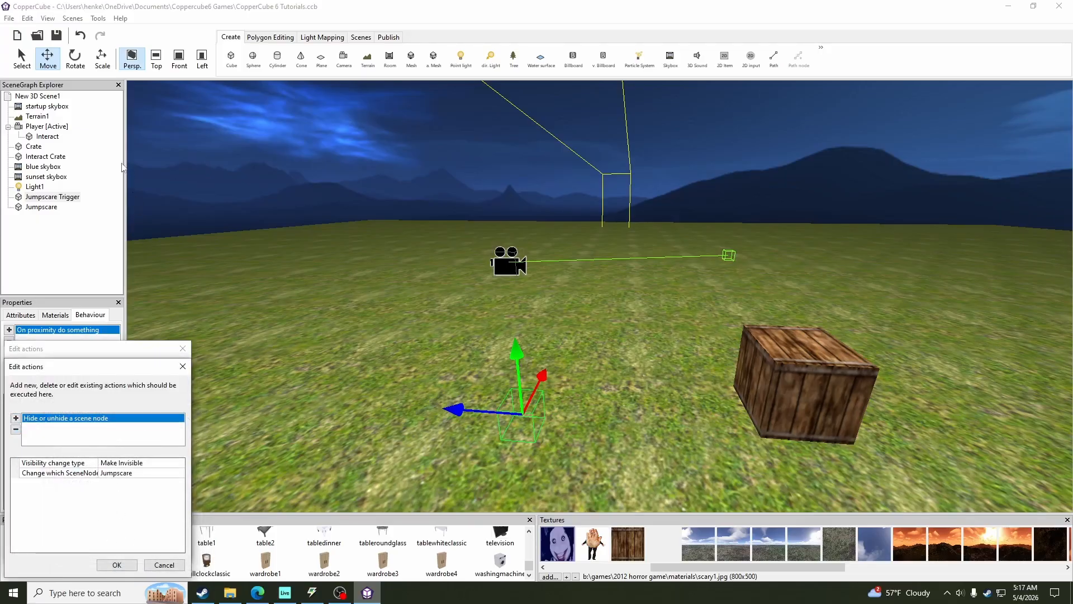
{"action": "left_click", "coordinate": [130, 566]}
Add a "Play a sound" action to the proximity trigger and set its volume to 70
{"action": "left_click", "coordinate": [19, 399]}
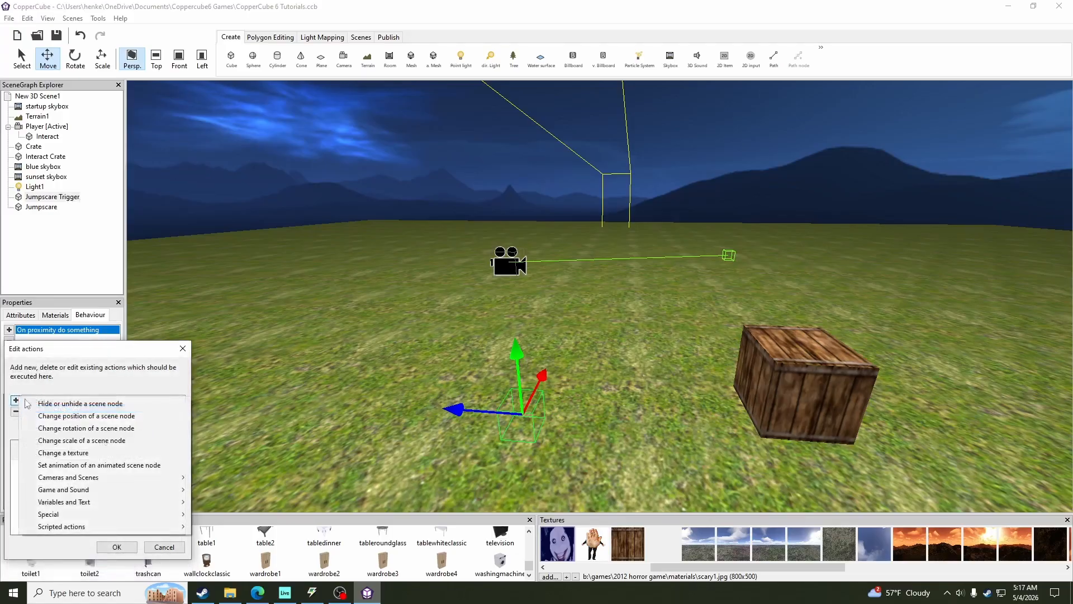
{"action": "mouse_move", "coordinate": [137, 492]}
{"action": "left_click", "coordinate": [257, 502]}
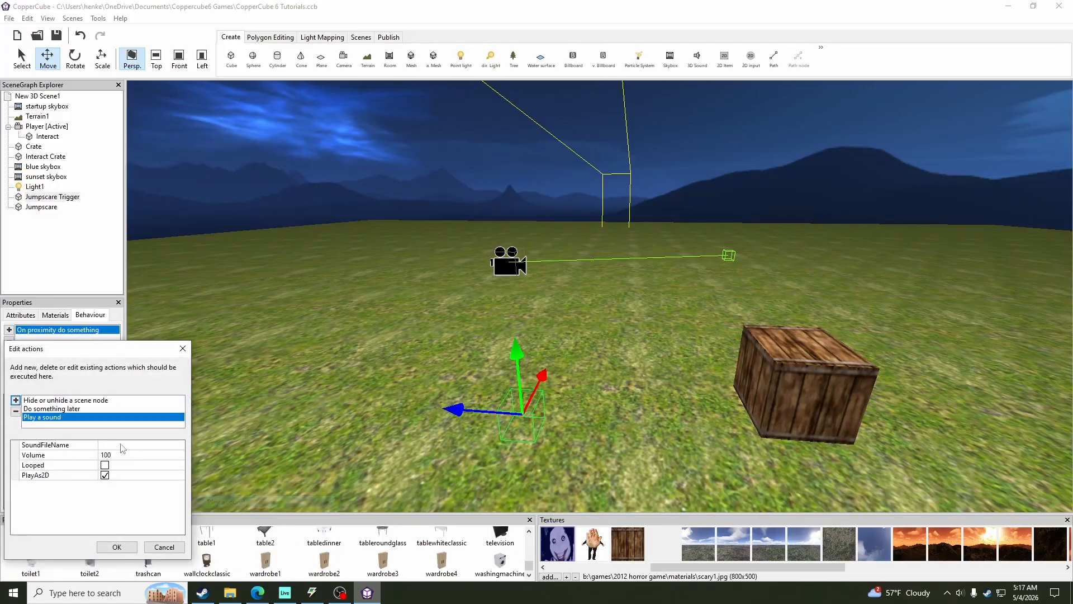
{"action": "left_click", "coordinate": [129, 455]}
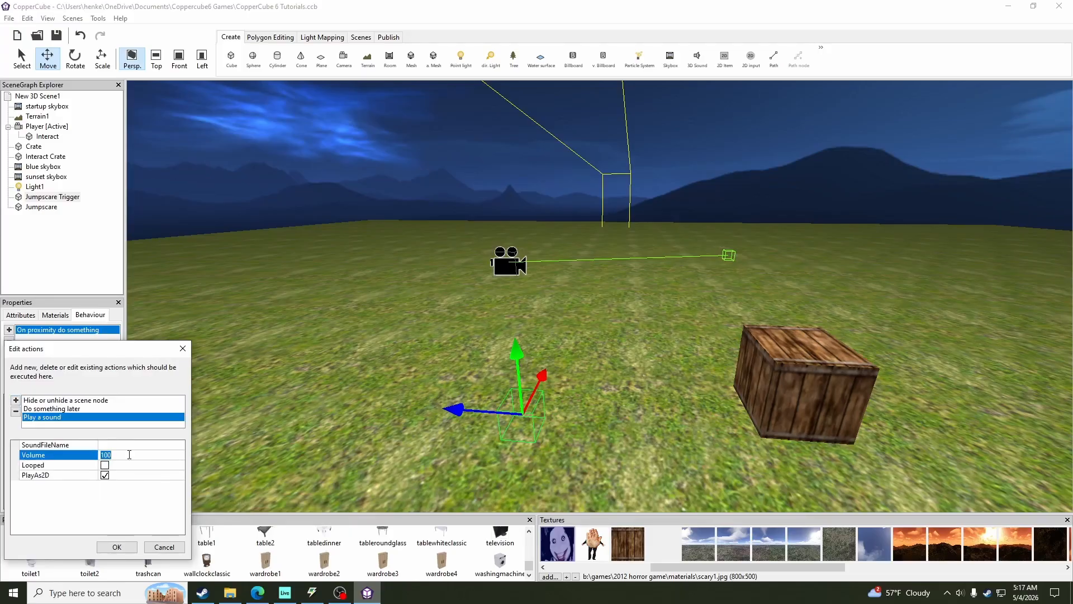
{"action": "key", "text": "Return"}
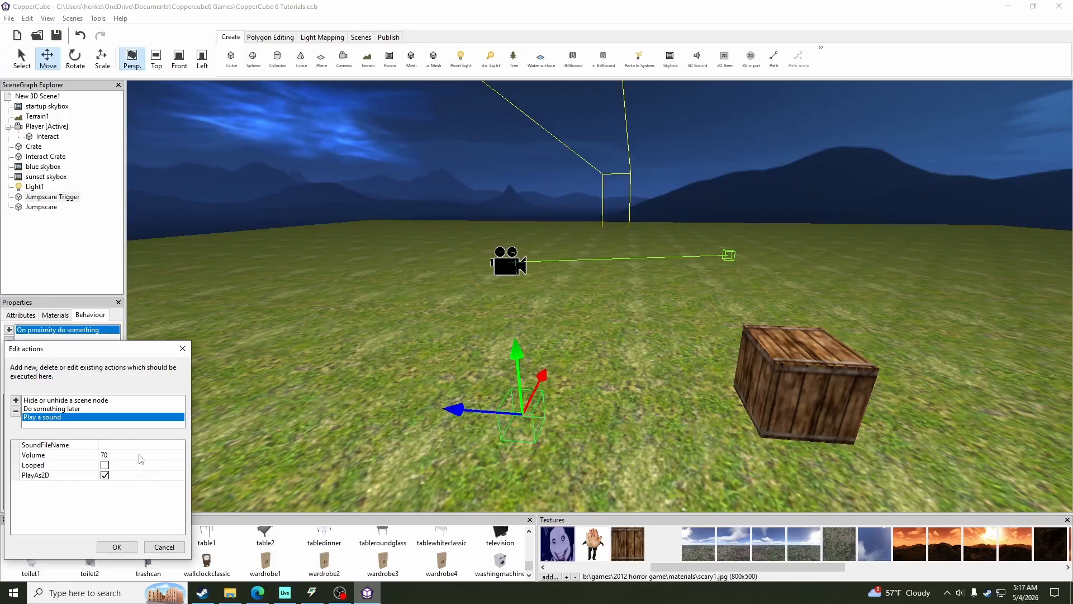
Load the Jumpscare file from B:\Games\Tutorial Stuff as the Play a sound action's sound and confirm the trigger's actions
{"action": "left_click", "coordinate": [180, 445]}
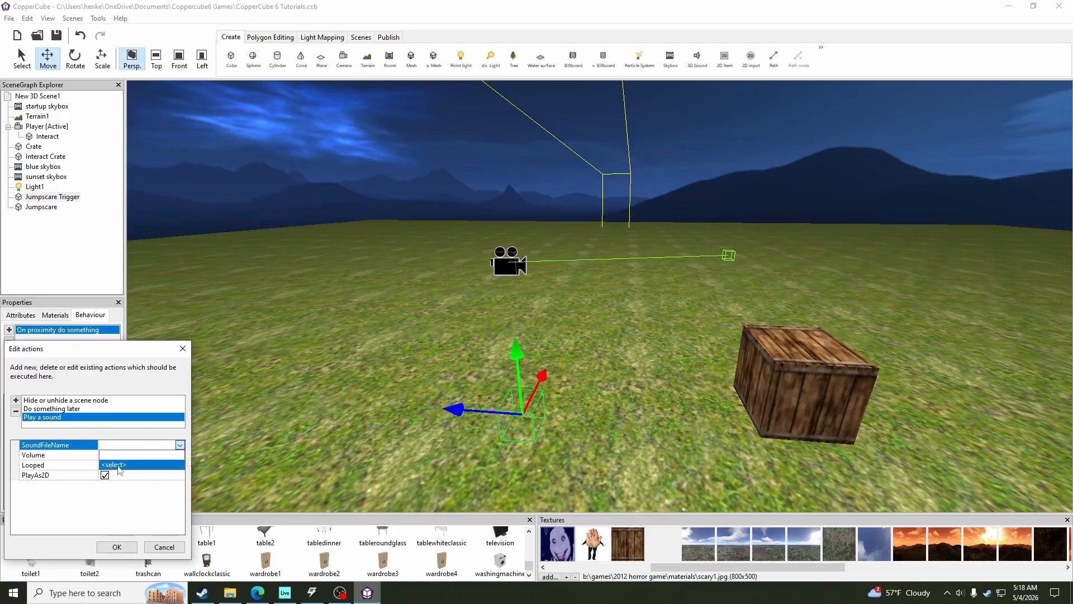
{"action": "left_click", "coordinate": [118, 466]}
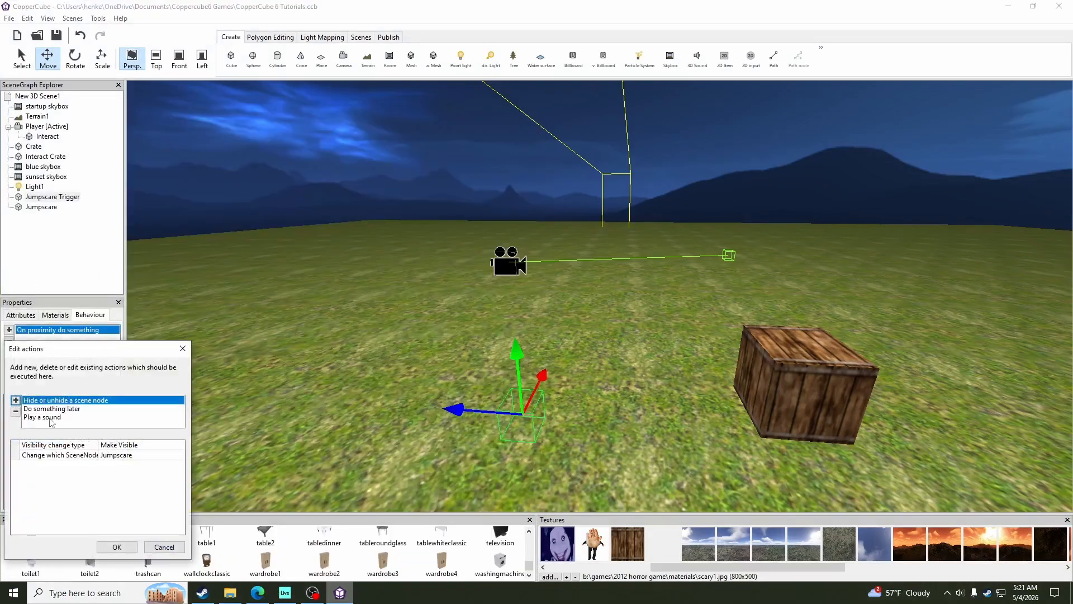
{"action": "left_click", "coordinate": [51, 418]}
{"action": "double_click", "coordinate": [180, 446]}
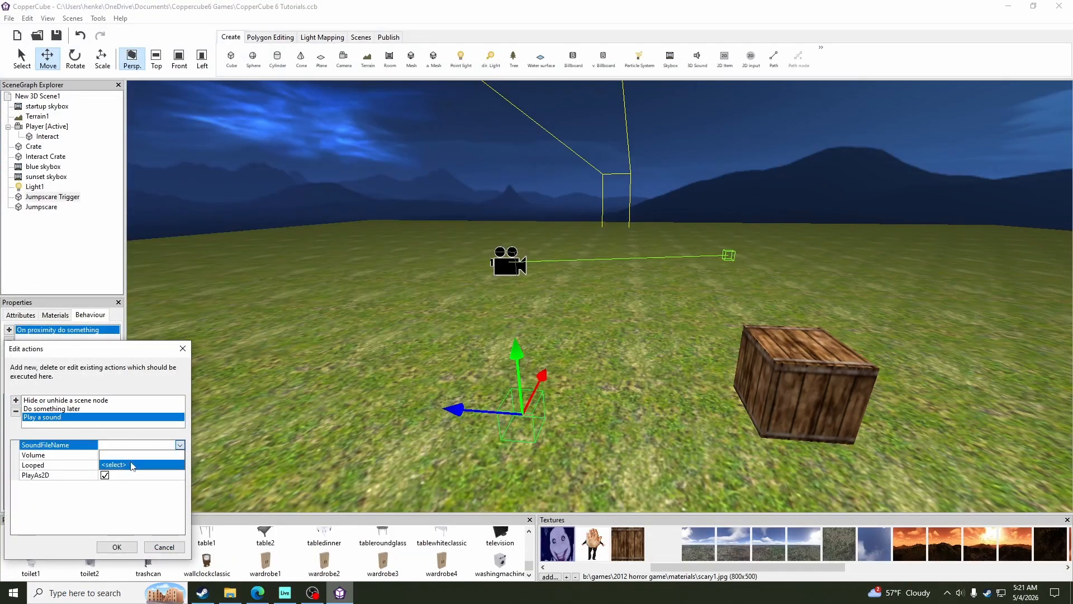
{"action": "left_click", "coordinate": [129, 467]}
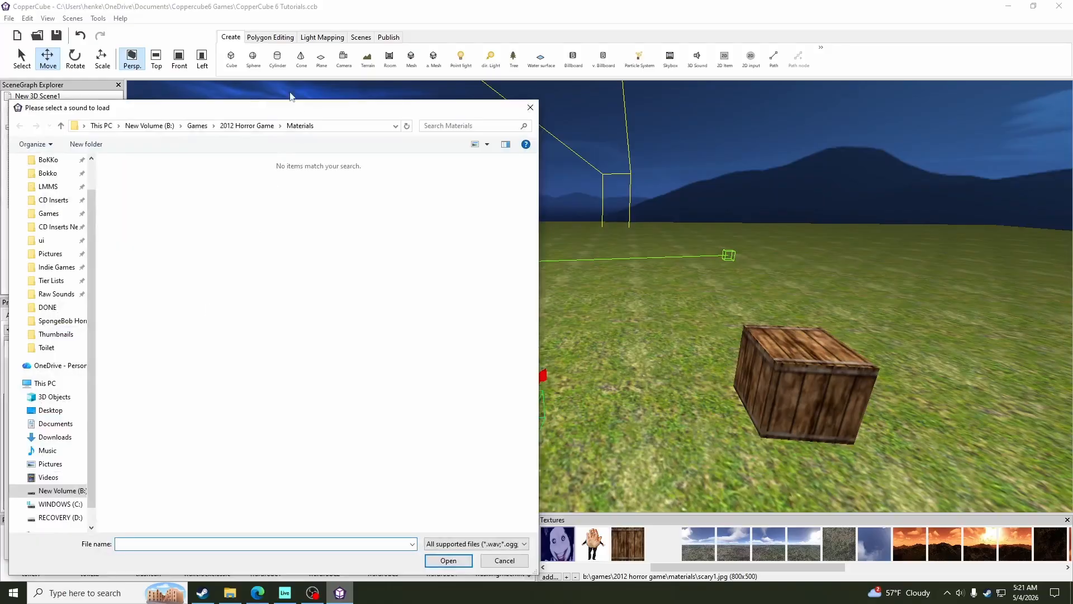
{"action": "left_click", "coordinate": [196, 126]}
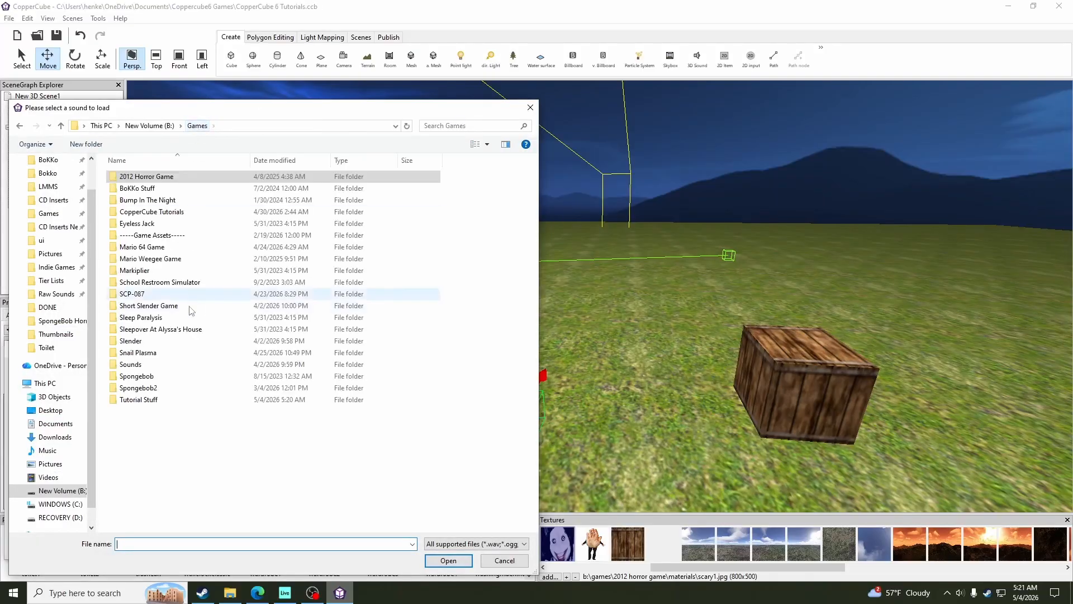
{"action": "double_click", "coordinate": [161, 402]}
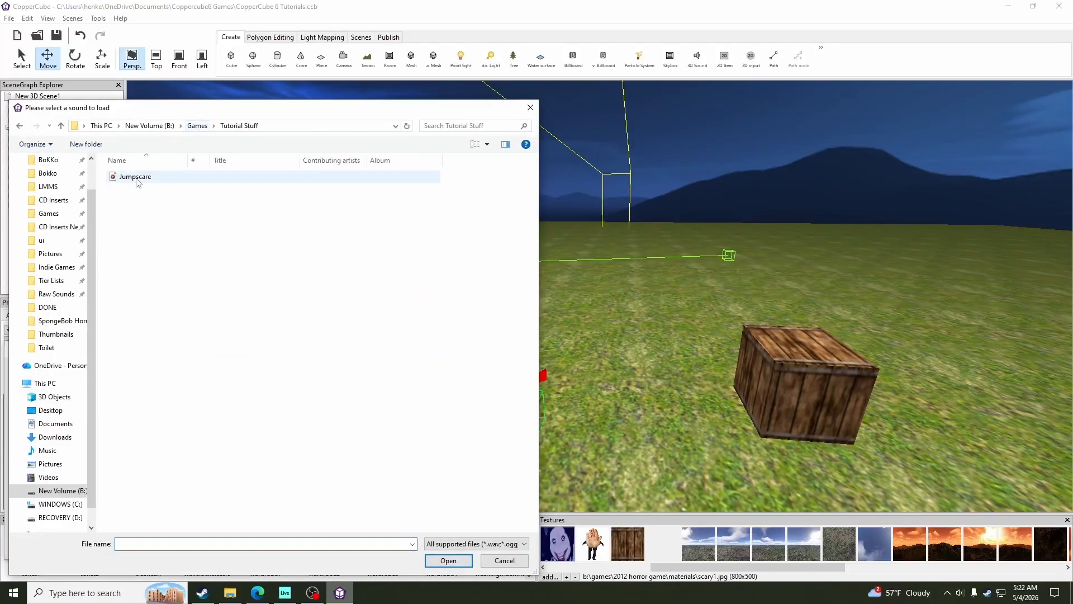
{"action": "left_click", "coordinate": [137, 180]}
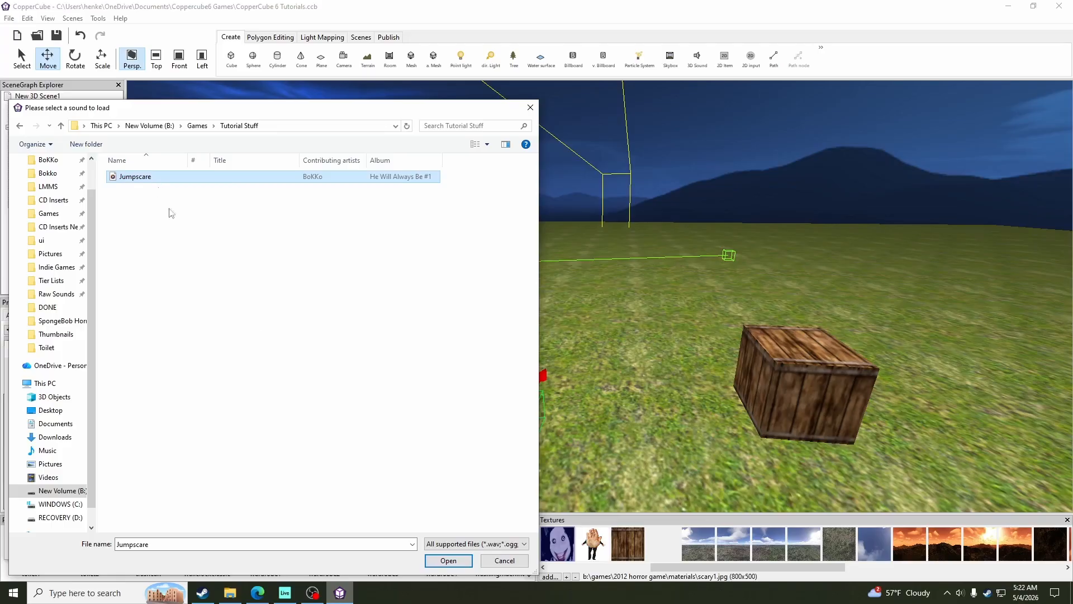
{"action": "left_click", "coordinate": [450, 559]}
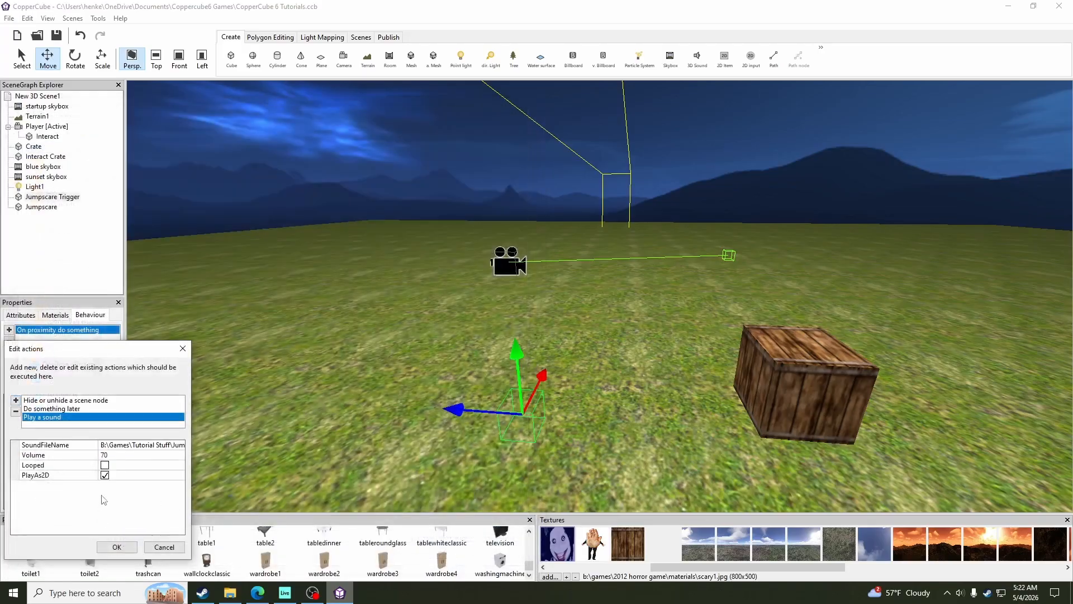
{"action": "left_click", "coordinate": [130, 546]}
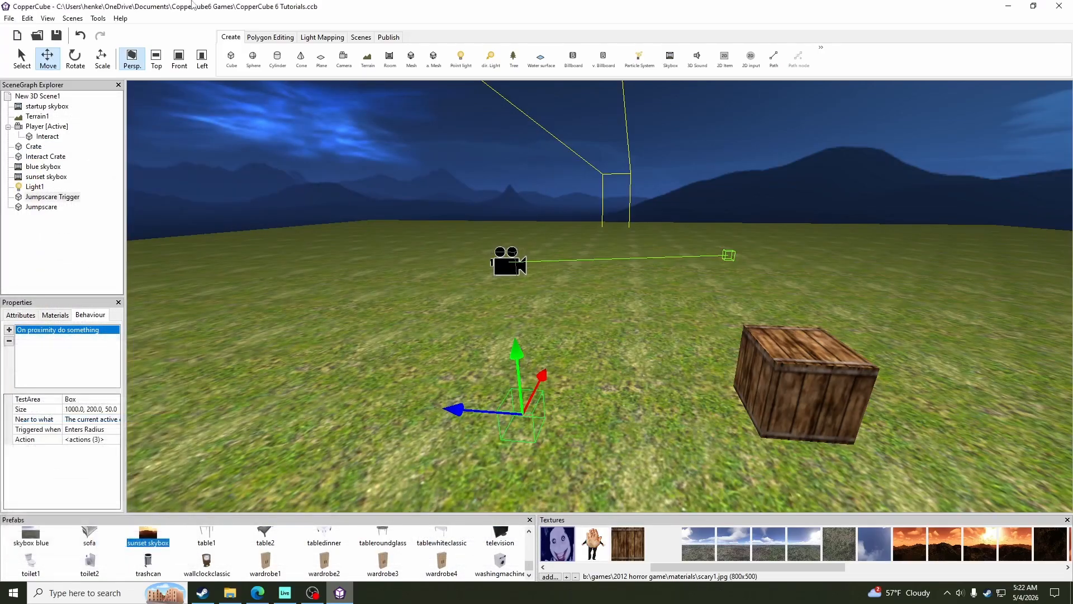
Test the scene as a Windows application and walk around the crate and the jumpscare trigger area
{"action": "left_click", "coordinate": [97, 19]}
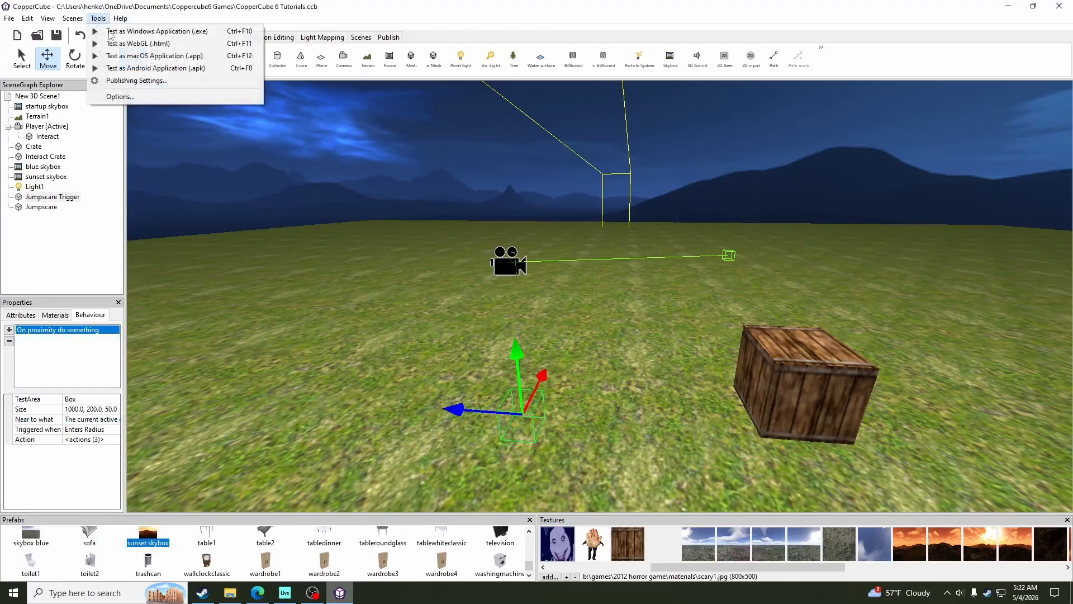
{"action": "left_click", "coordinate": [110, 32]}
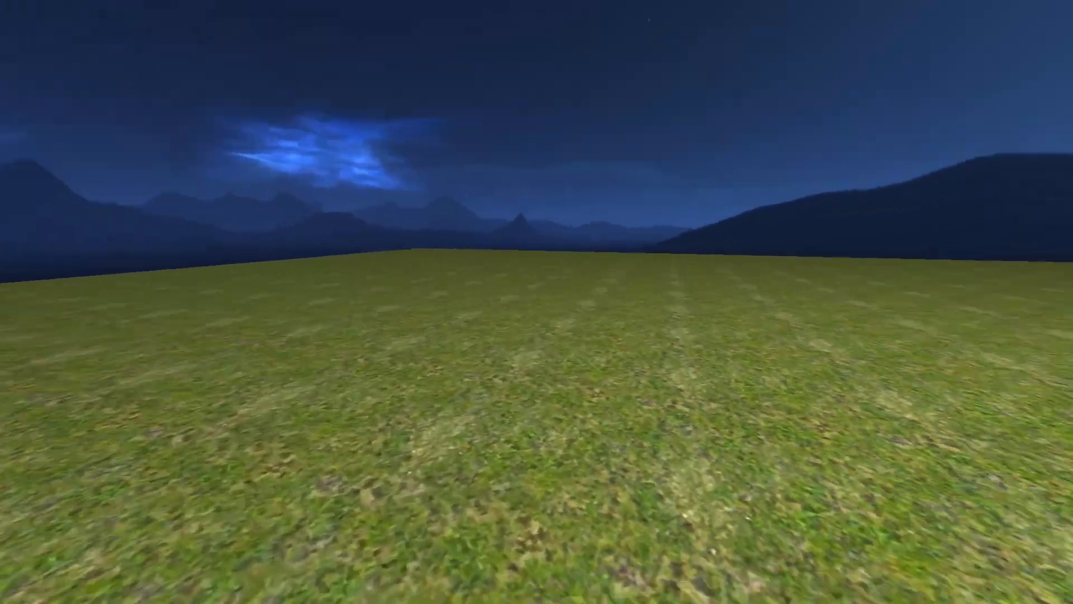
{"action": "key", "text": "w"}
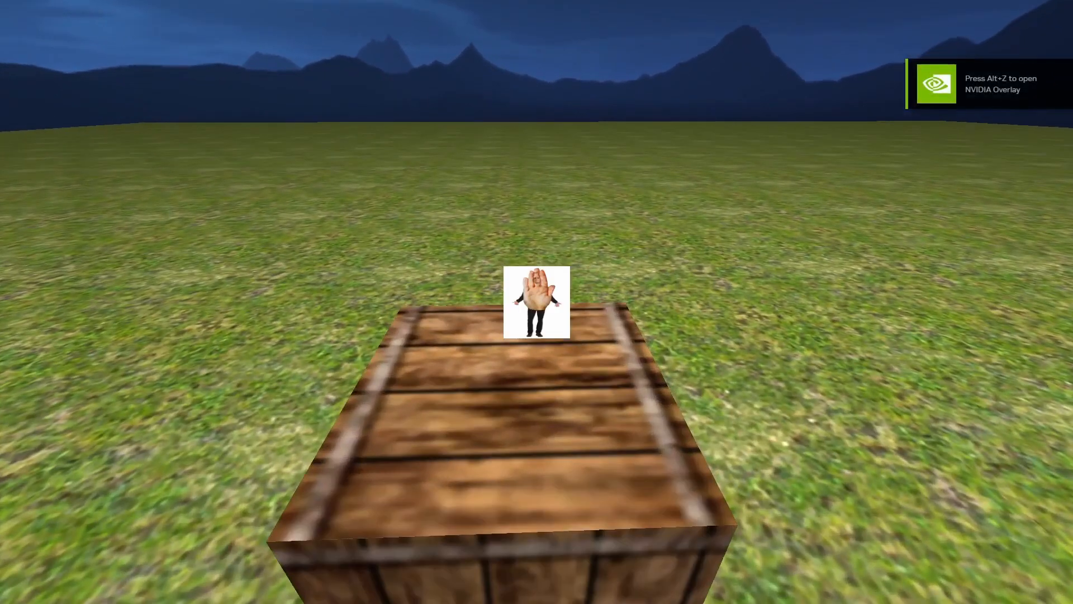
{"action": "key", "text": "d"}
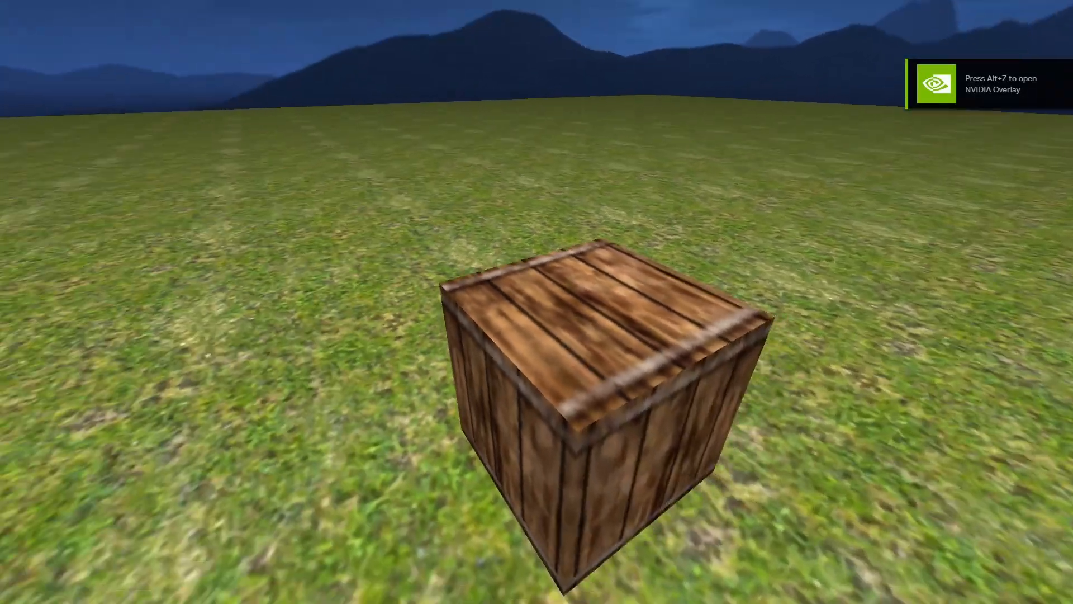
{"action": "key", "text": "s"}
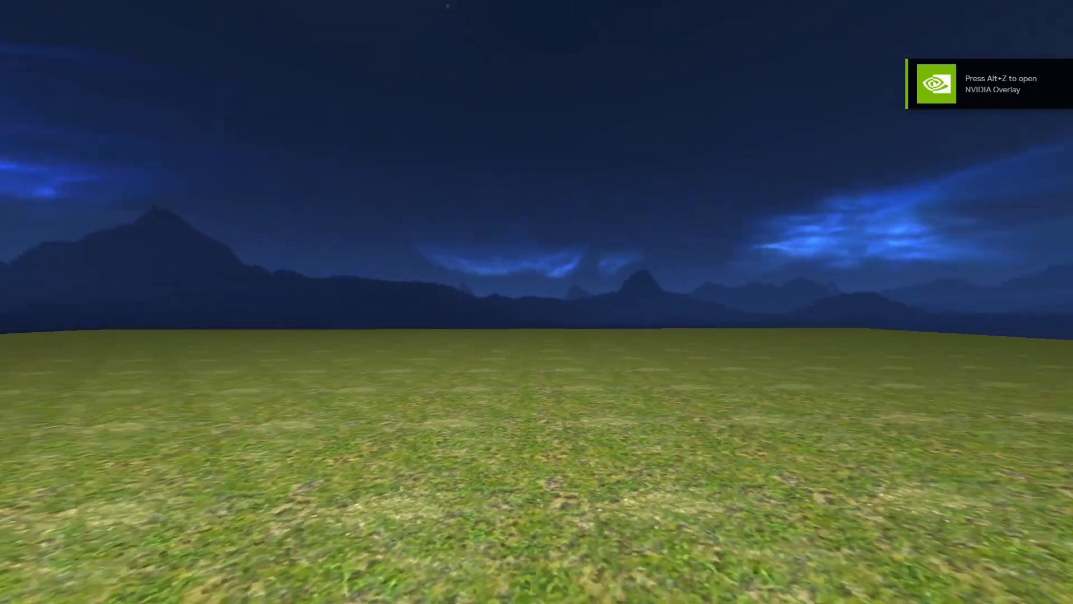
{"action": "key", "text": "w"}
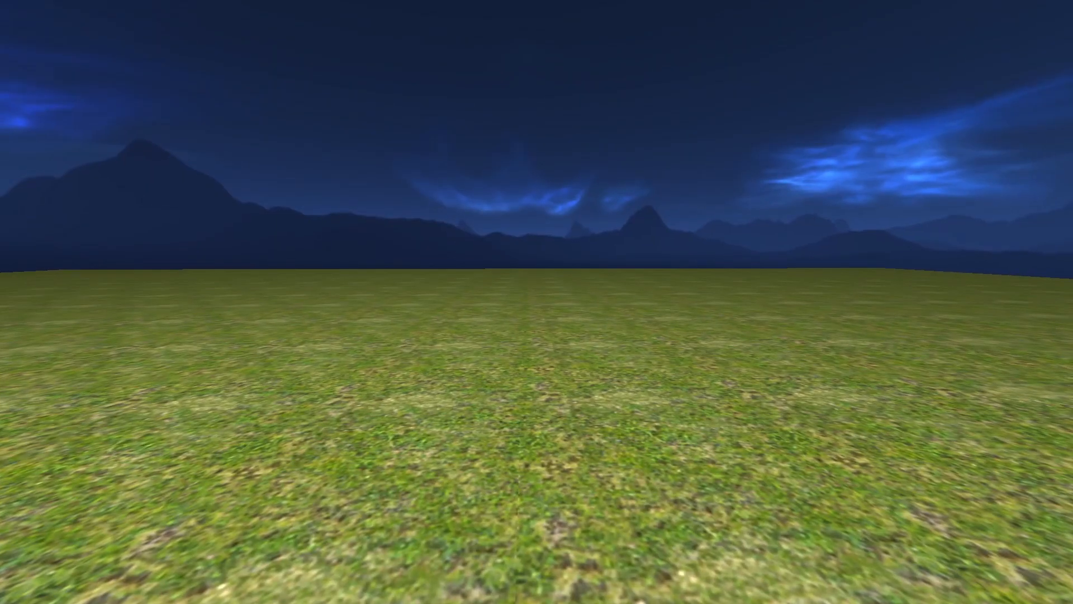
Raise the system volume to 32, walk on through the trigger area and end the test run
{"action": "key", "text": "XF86AudioRaiseVolume"}
{"action": "key", "text": "XF86AudioRaiseVolume"}
{"action": "key", "text": "XF86AudioRaiseVolume"}
{"action": "key", "text": "XF86AudioRaiseVolume"}
{"action": "key", "text": "XF86AudioRaiseVolume"}
{"action": "key", "text": "XF86AudioRaiseVolume"}
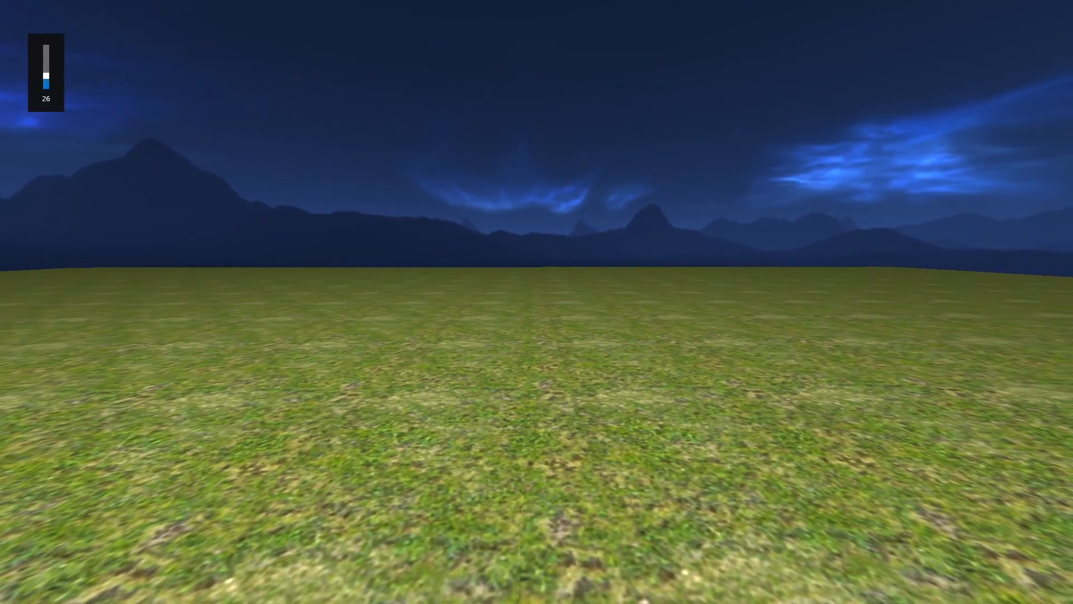
{"action": "key", "text": "w"}
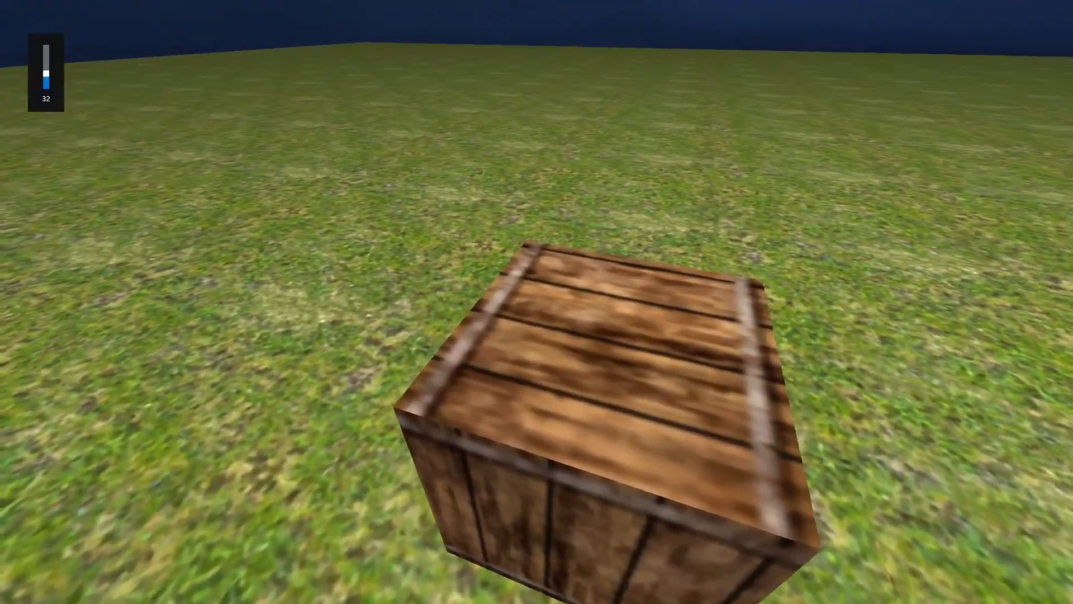
{"action": "key", "text": "Escape"}
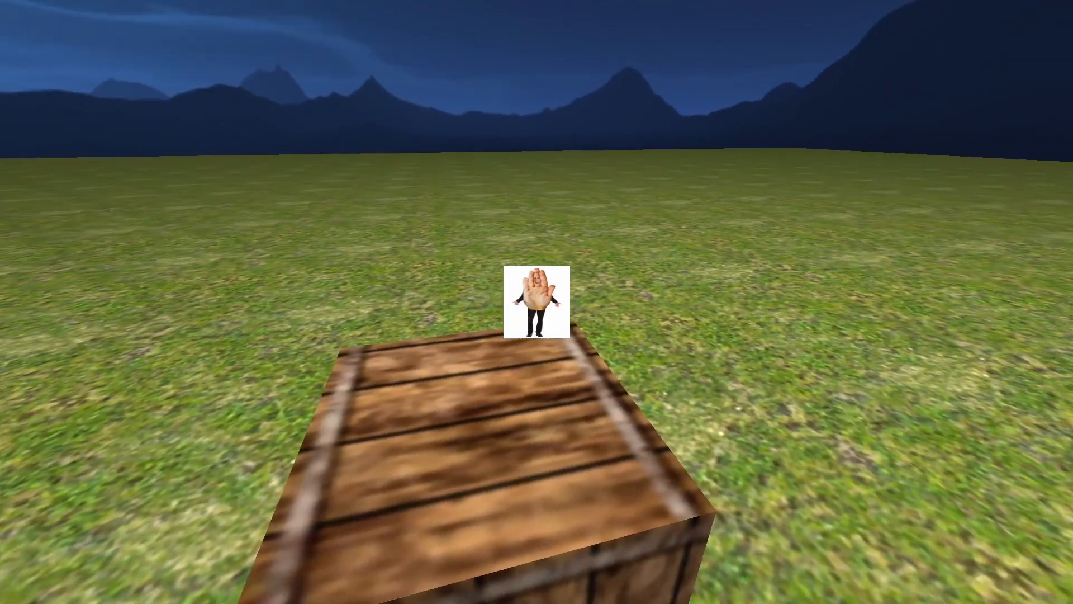
In a new test run, walk back and forth through the jumpscare trigger to check whether the scare repeats
{"action": "key", "text": "s"}
{"action": "key", "text": "d"}
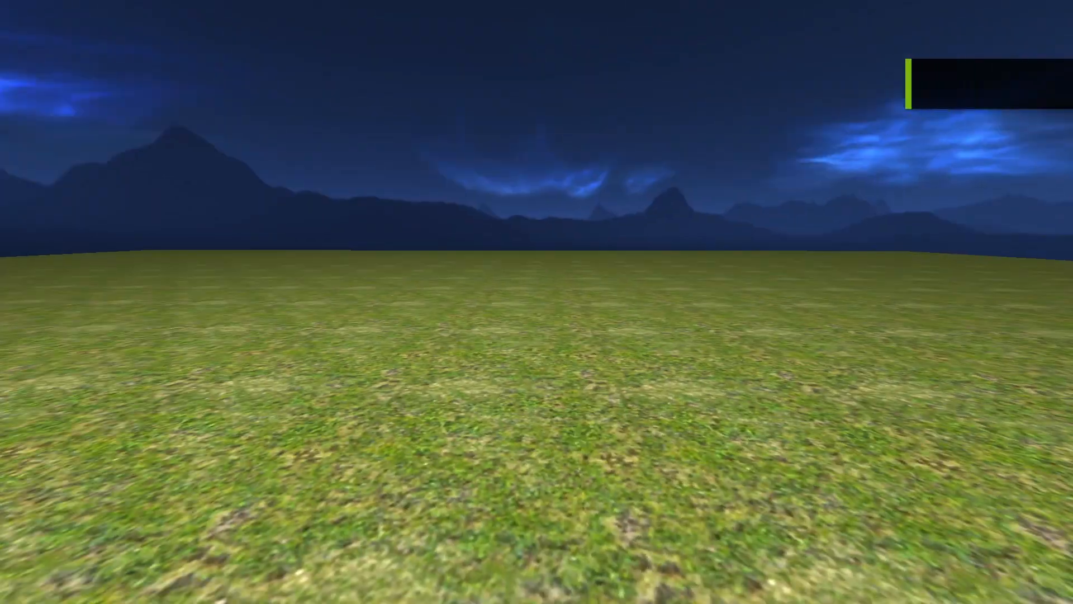
{"action": "key", "text": "w"}
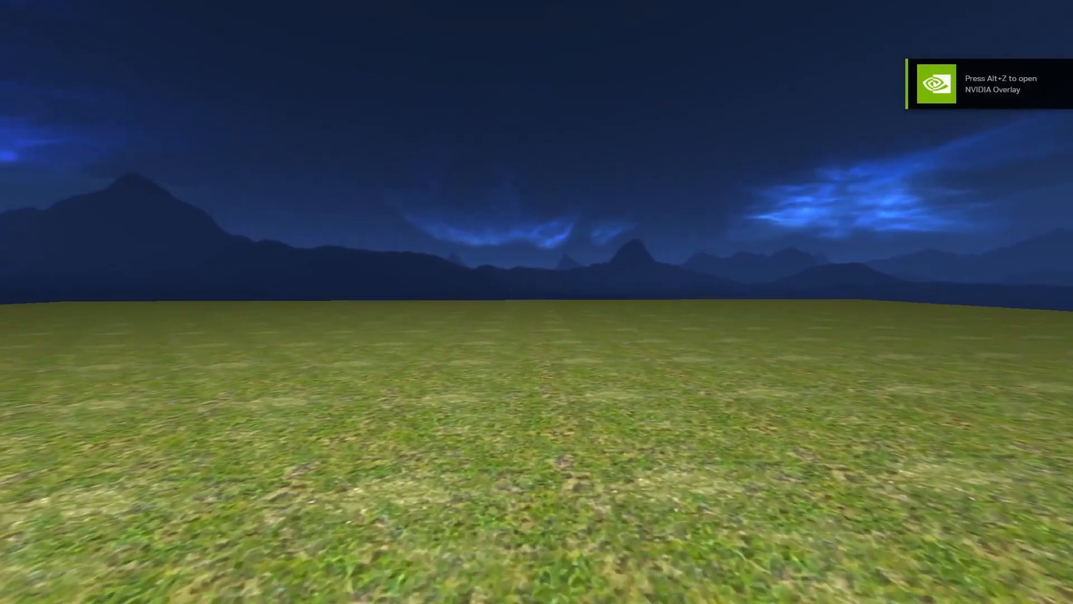
{"action": "key", "text": "s"}
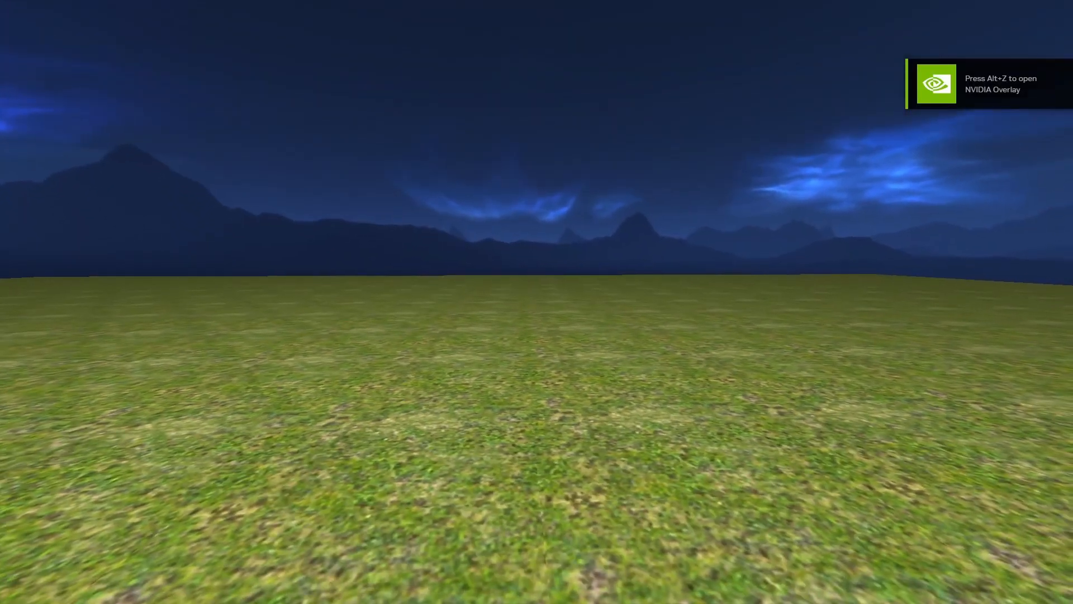
{"action": "key", "text": "w"}
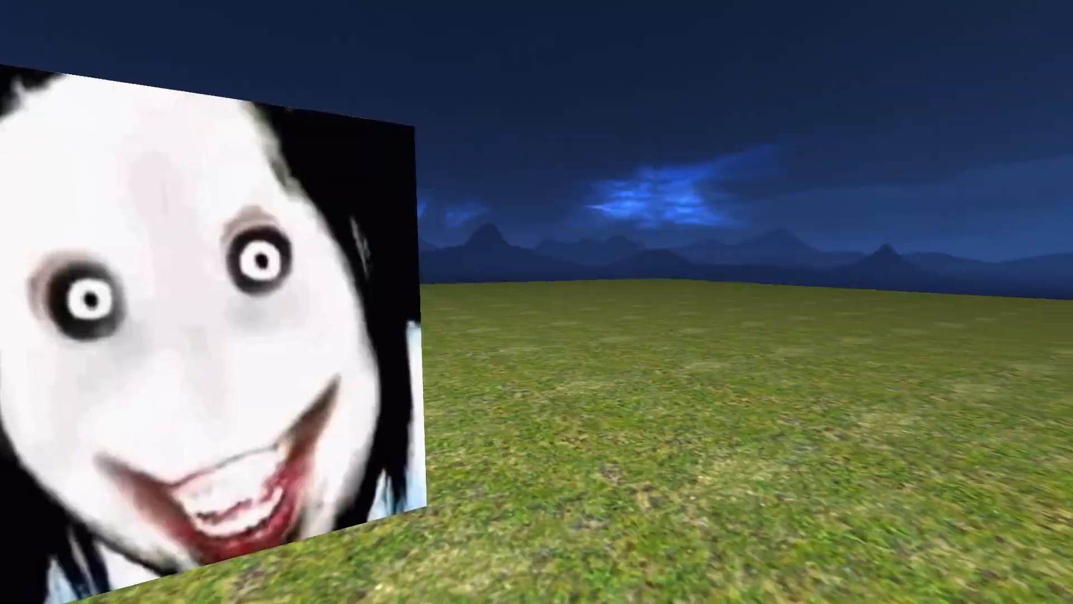
{"action": "key", "text": "w"}
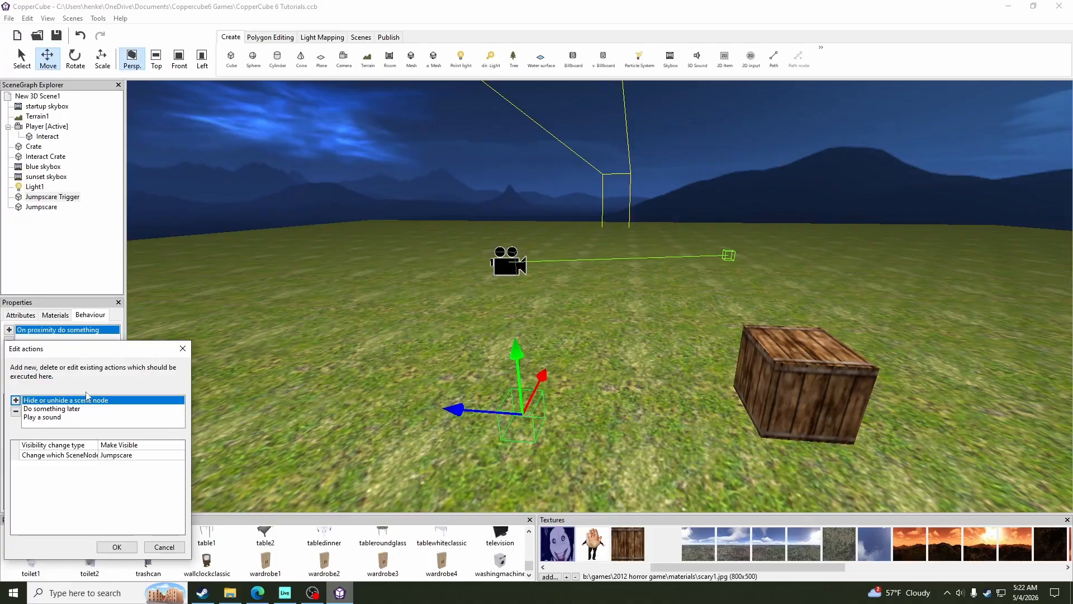
Add a "Change position of a scene node" action to the proximity trigger with Jumpscare Trigger as its scene node
{"action": "left_click", "coordinate": [16, 400]}
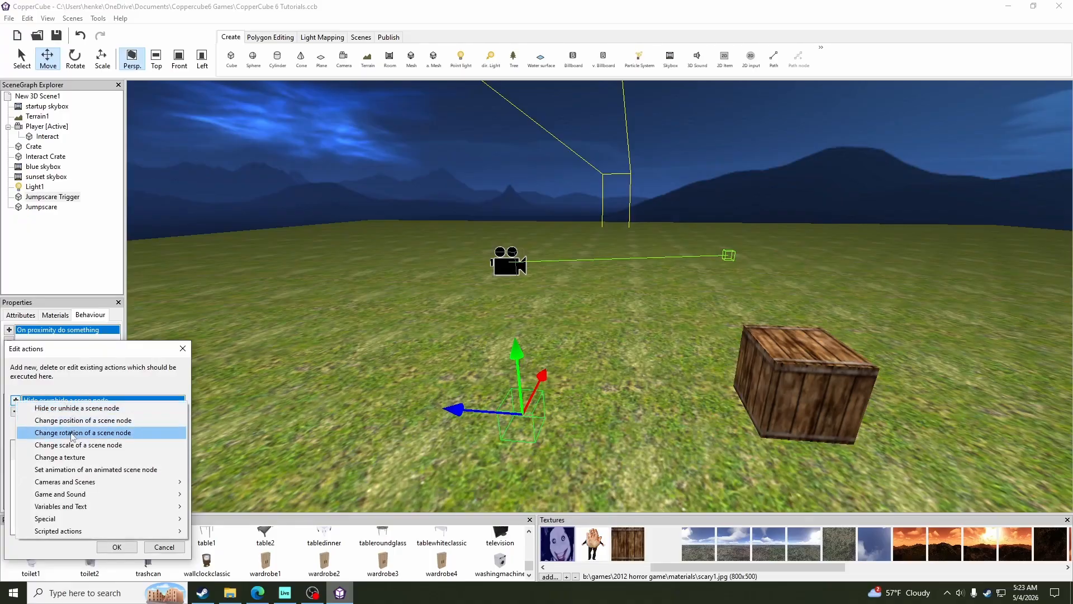
{"action": "left_click", "coordinate": [84, 432]}
{"action": "left_click", "coordinate": [179, 455]}
{"action": "left_click", "coordinate": [180, 455]}
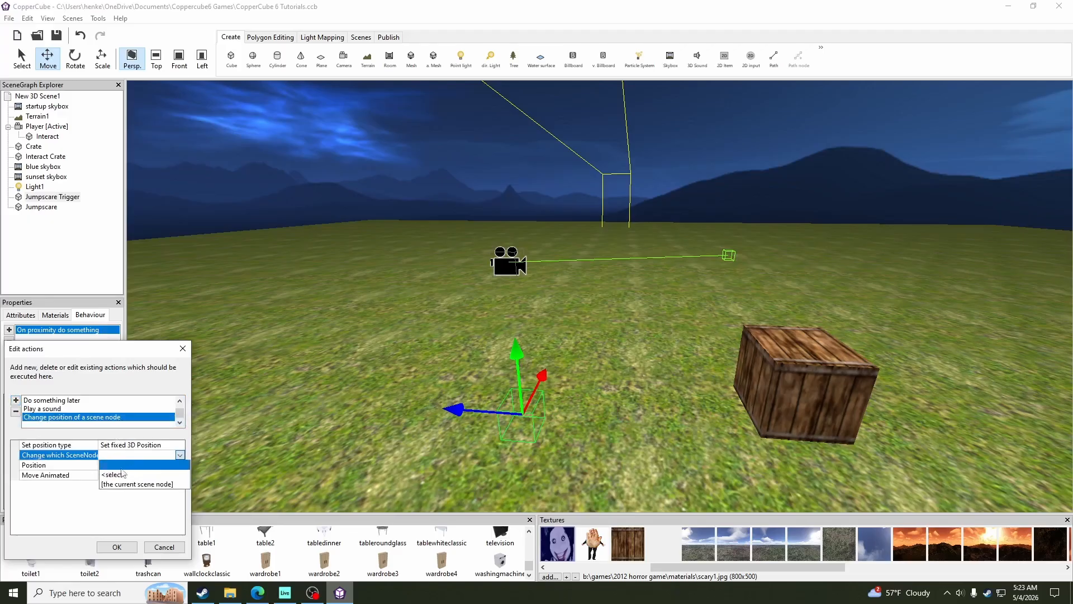
{"action": "left_click", "coordinate": [108, 474]}
{"action": "left_click", "coordinate": [97, 513]}
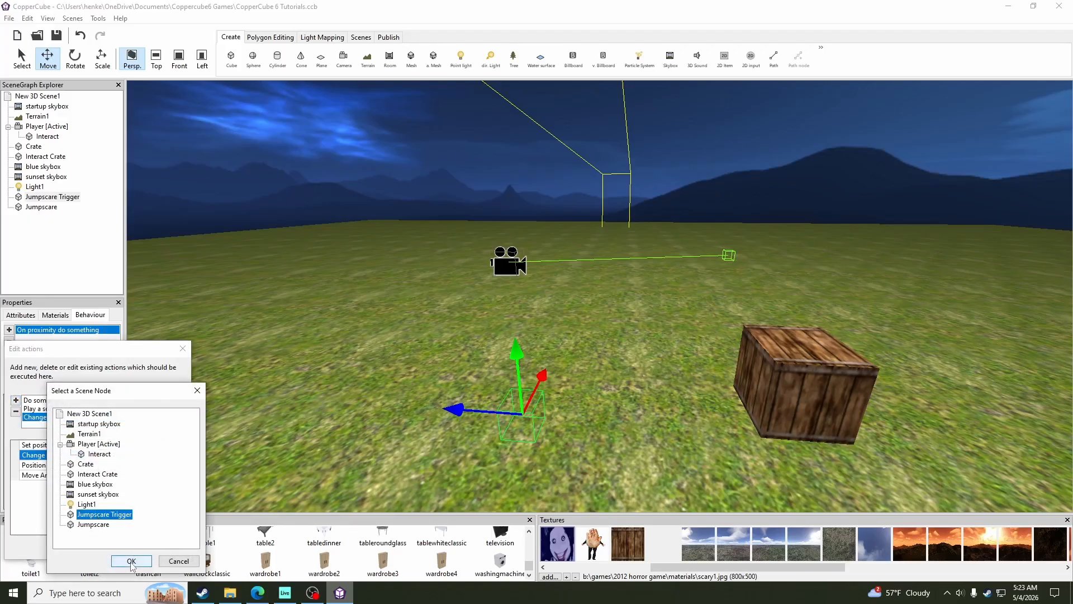
{"action": "left_click", "coordinate": [132, 560]}
Set the change position action's fixed position to 0.0, -1000.0, 0.0 and confirm the trigger's actions
{"action": "left_click", "coordinate": [142, 466]}
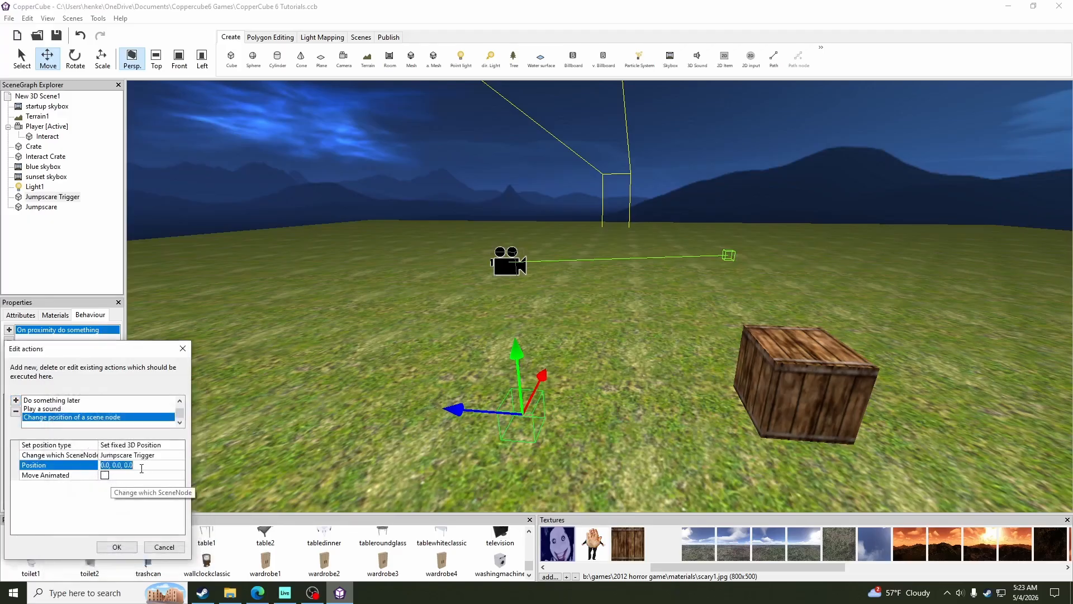
{"action": "type", "text": "0.0, -100"}
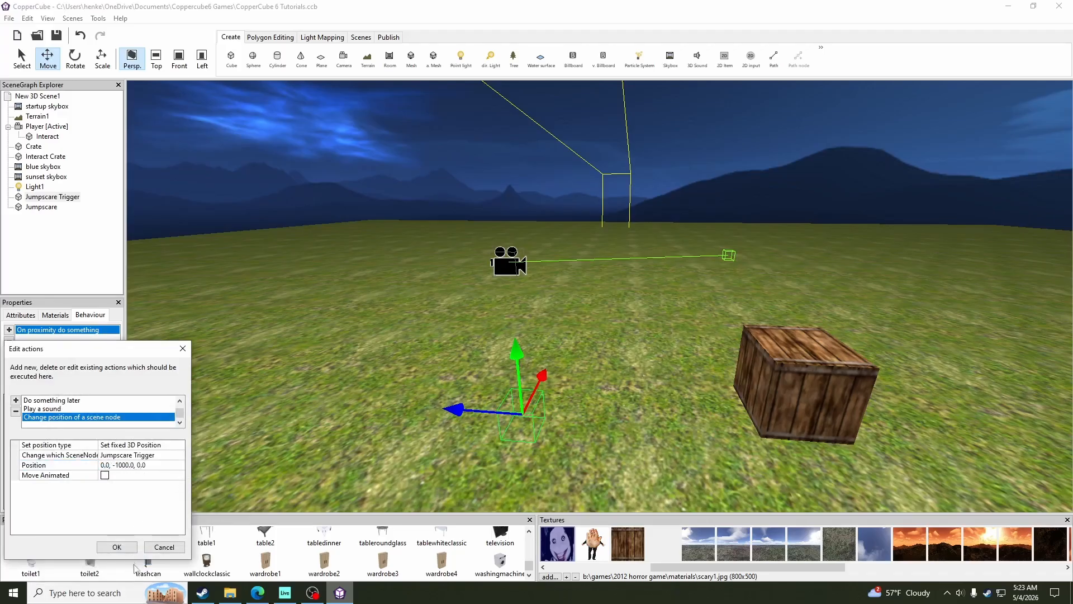
{"action": "left_click", "coordinate": [117, 546]}
Test the scene as a Windows application, walking through the jumpscare trigger repeatedly to check that it fires only once
{"action": "left_click", "coordinate": [98, 19]}
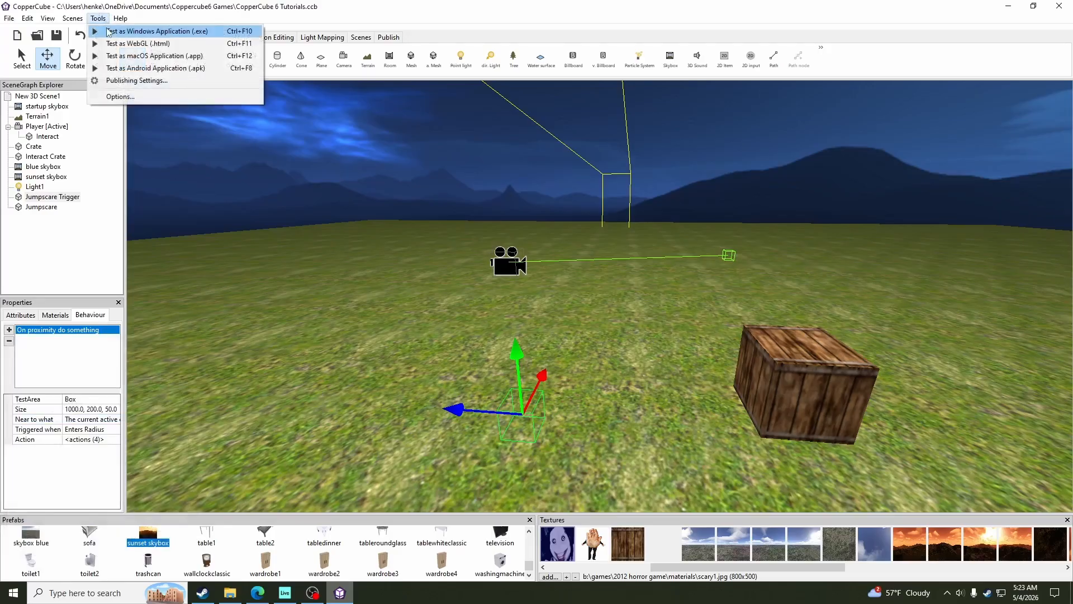
{"action": "left_click", "coordinate": [306, 146]}
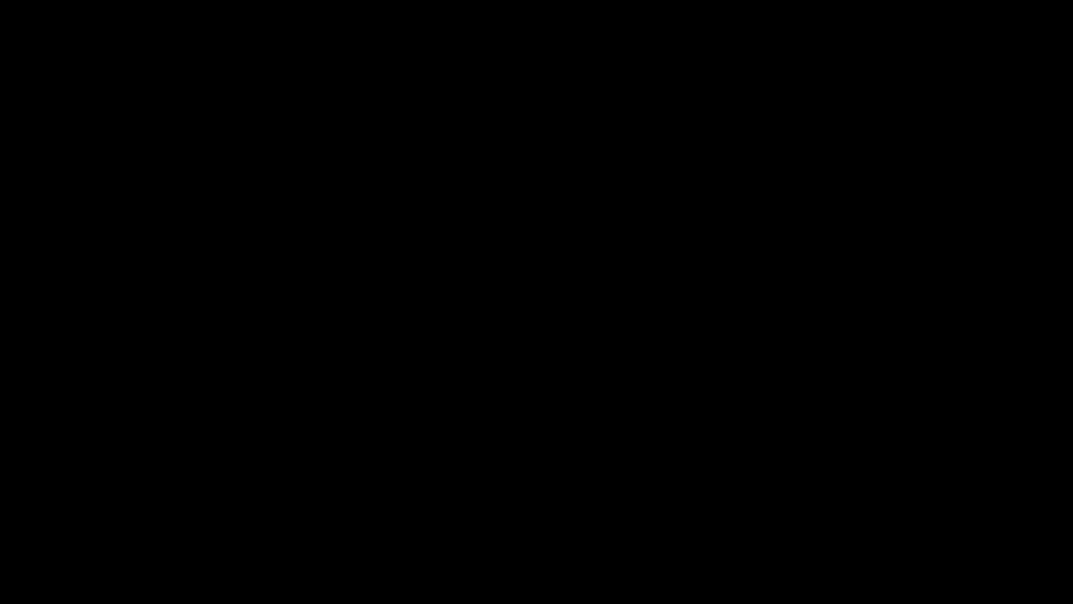
{"action": "key", "text": "w"}
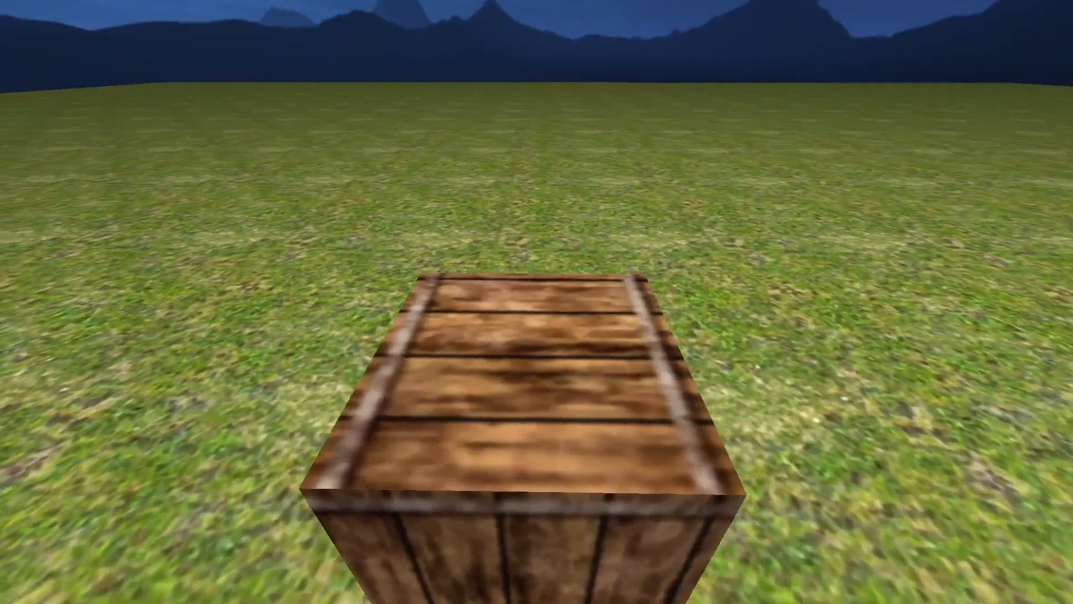
{"action": "key", "text": "s"}
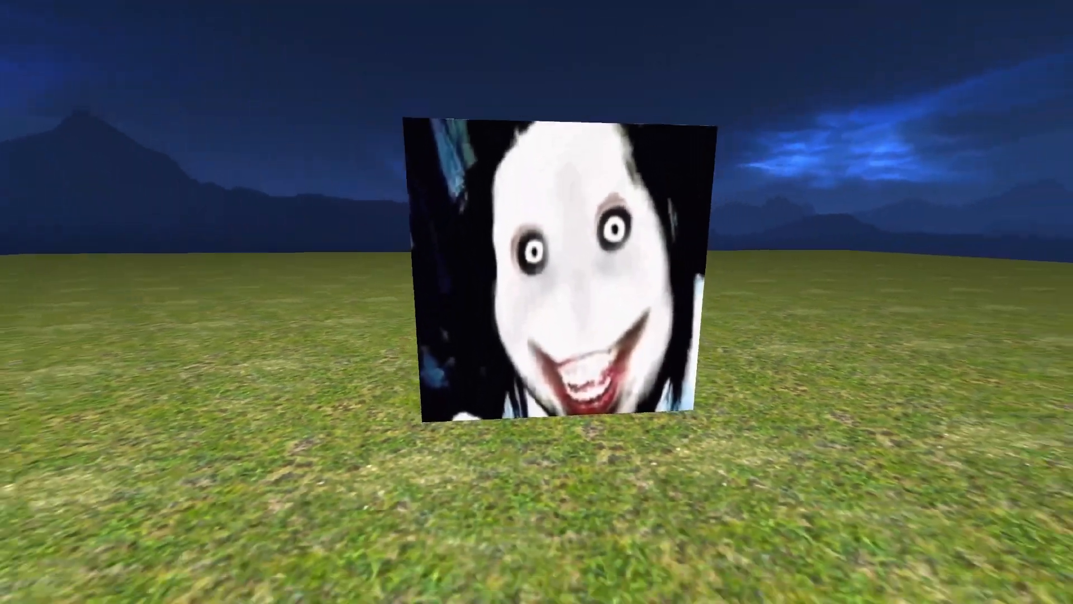
{"action": "key", "text": "w"}
{"action": "key", "text": "w"}
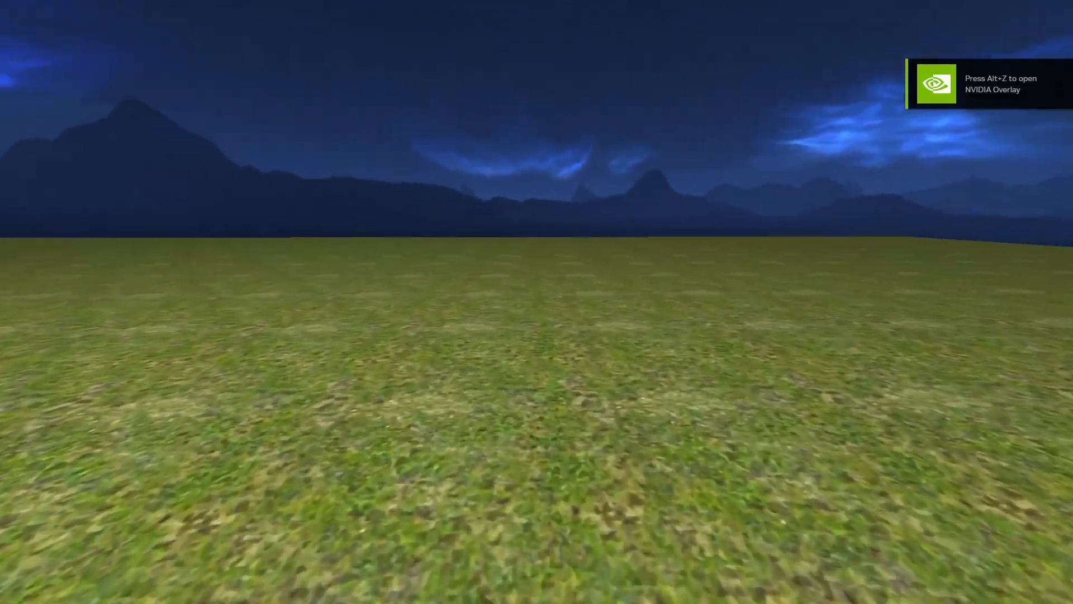
{"action": "key", "text": "w"}
{"action": "key", "text": "w"}
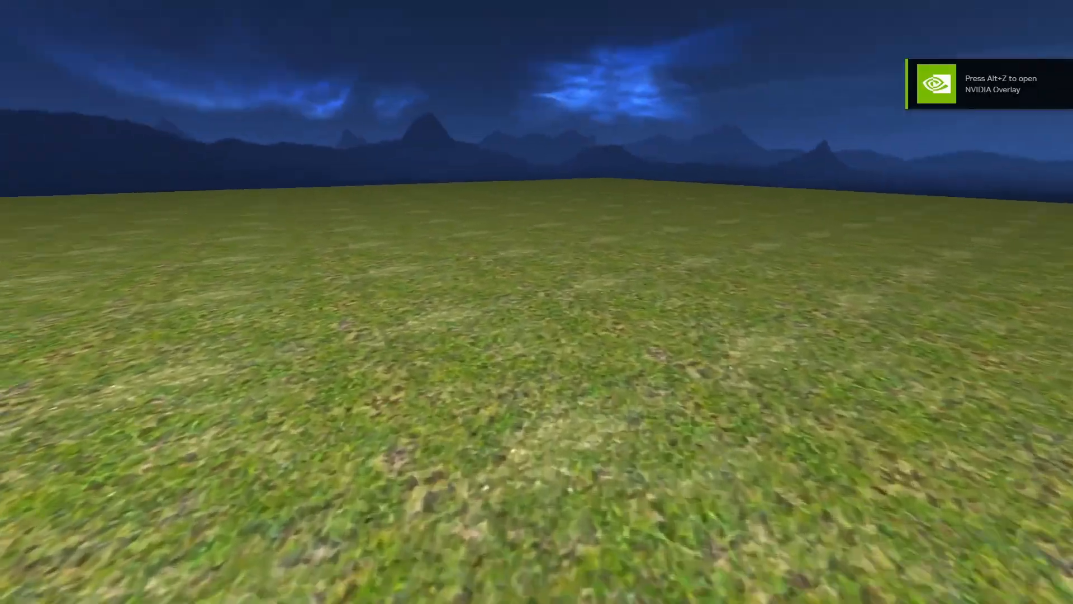
{"action": "key", "text": "w"}
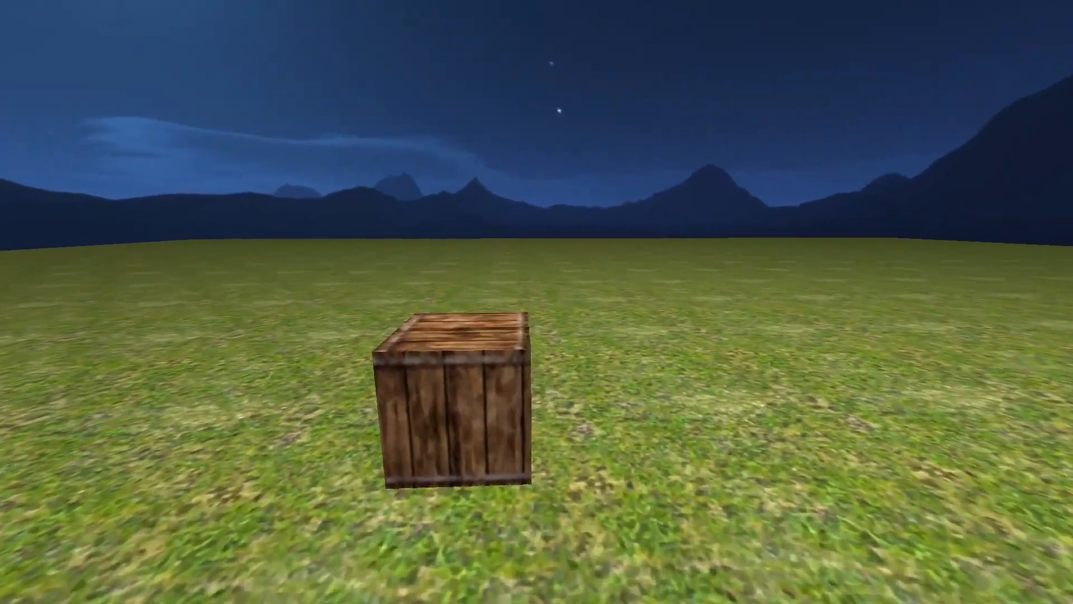